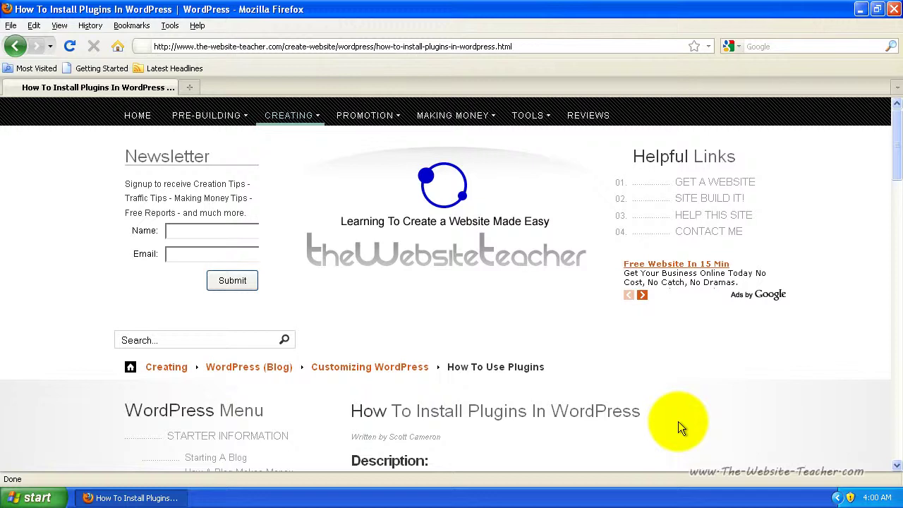
Scroll down the How To Install Plugins In WordPress tutorial to its Step By Step Guide
scroll(678, 421, "down", 5)
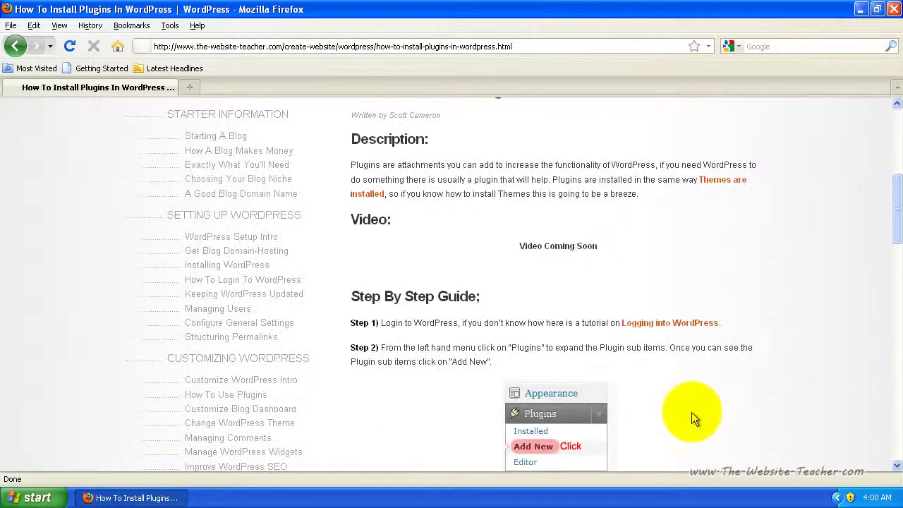
left_click(191, 89)
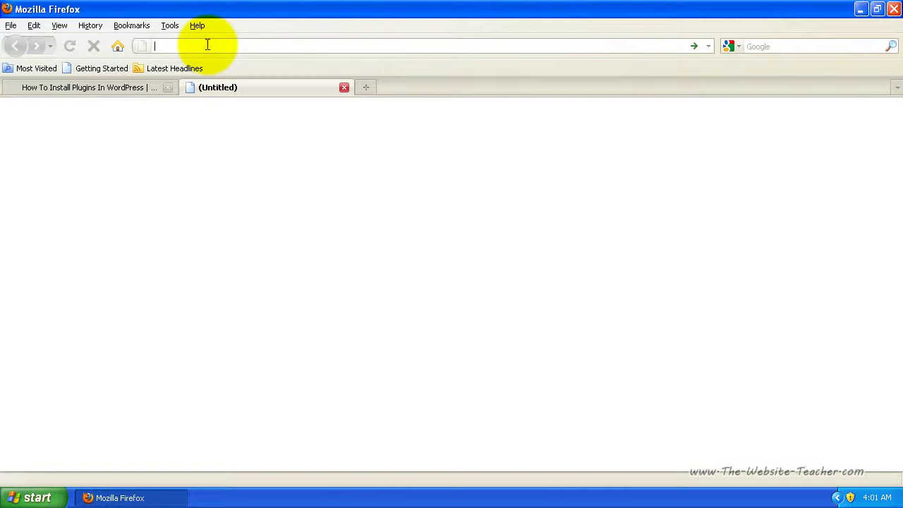
type("learn")
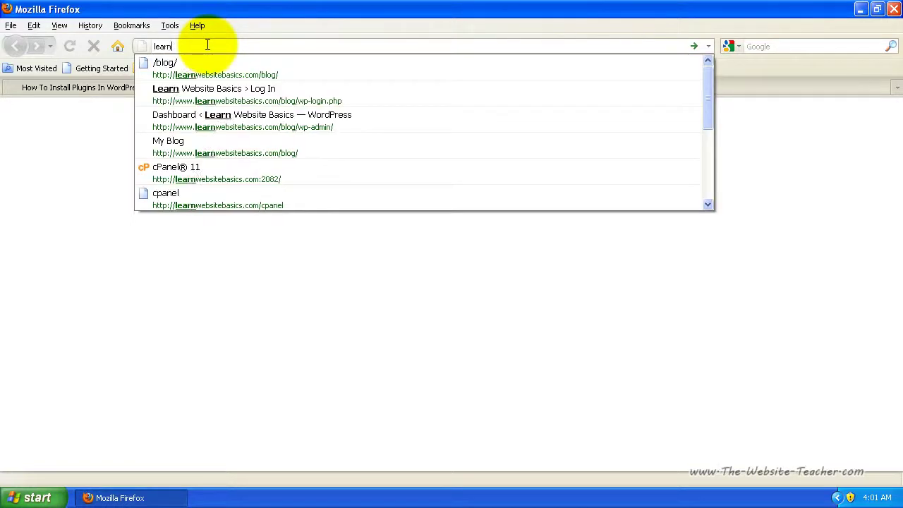
key("Down")
left_click(328, 44)
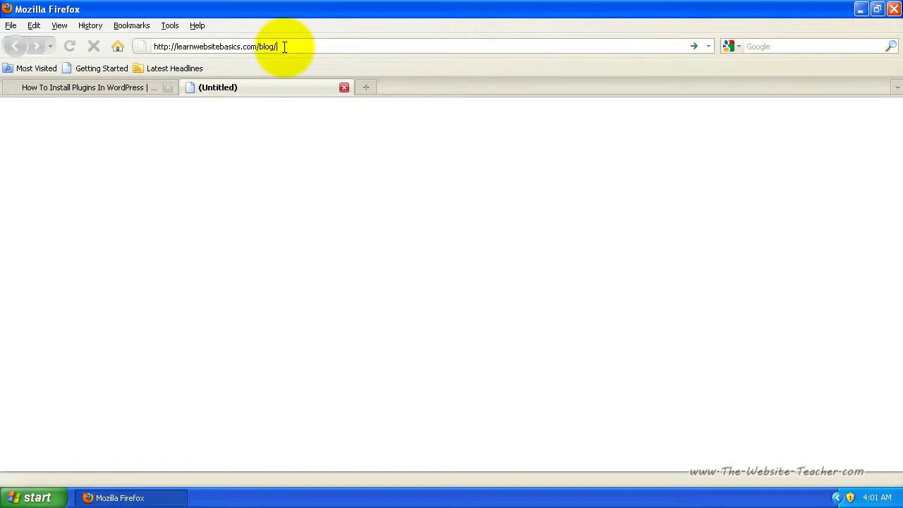
type("wp-login.")
key("Escape")
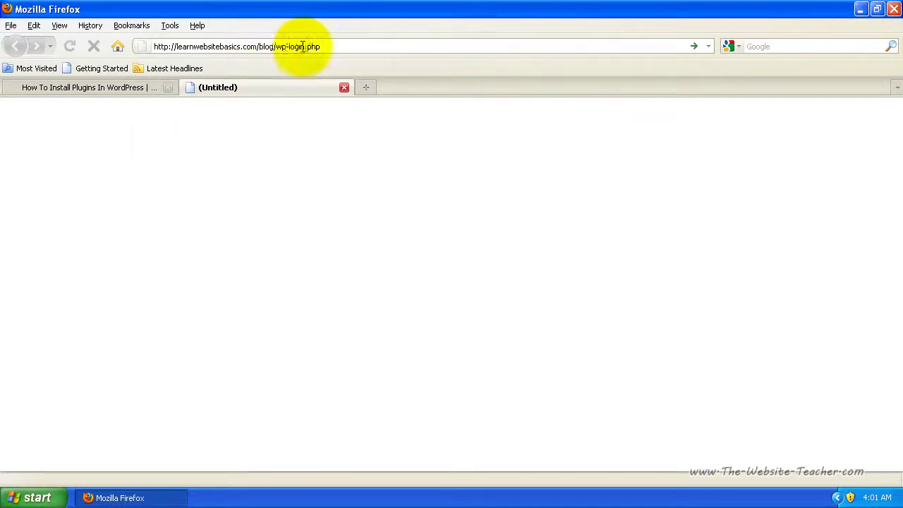
left_click_drag(326, 47, 275, 45)
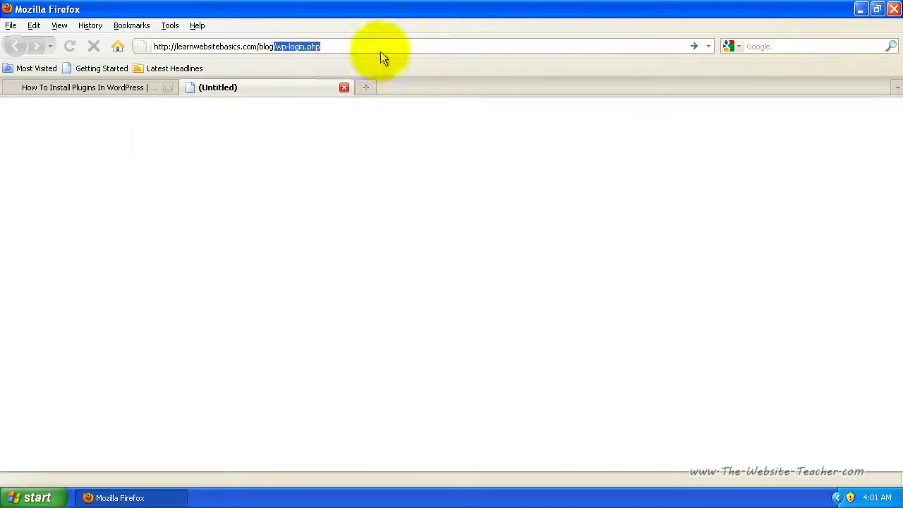
left_click(358, 41)
key("Return")
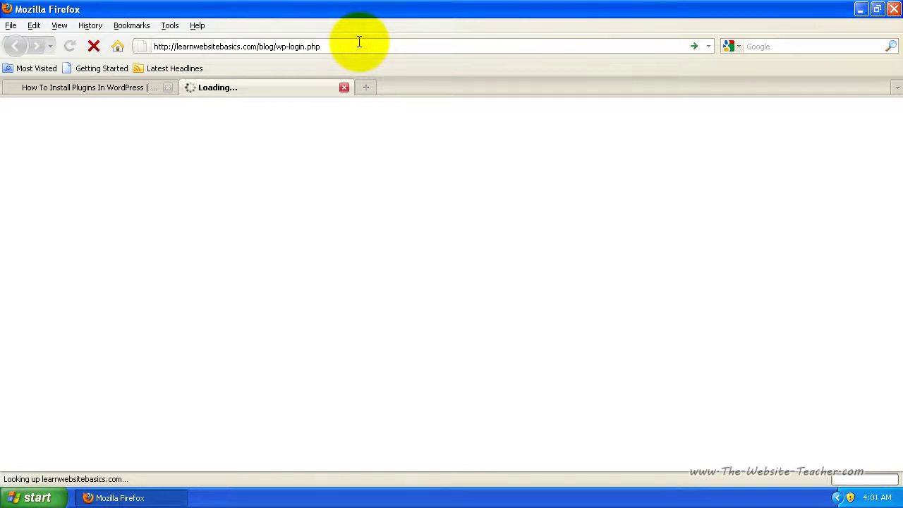
Enter the username and password to log in to the Learn Website Basics blog admin
left_click(430, 269)
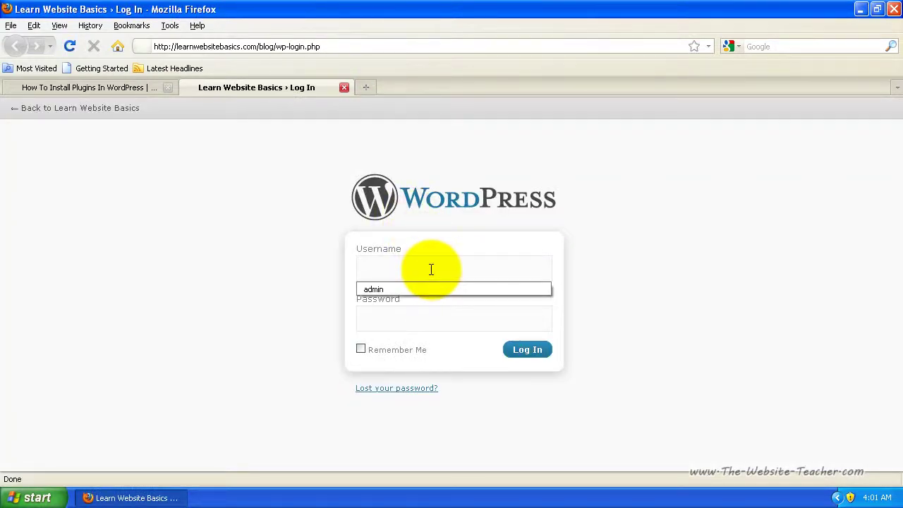
type("admin")
key("Tab")
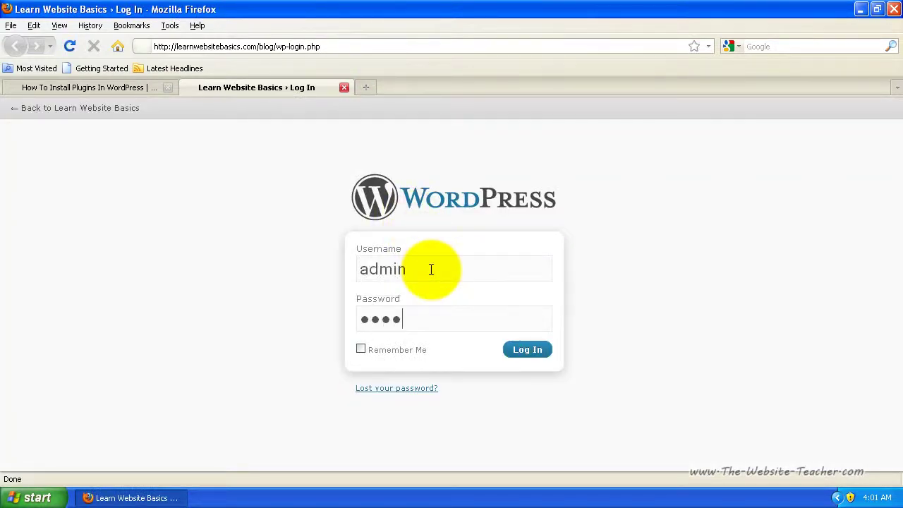
key("Return")
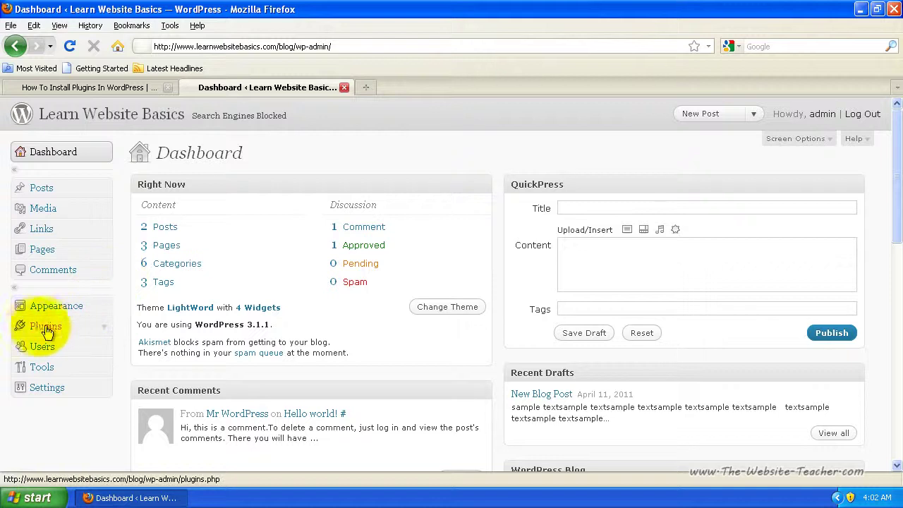
Go to Plugins > Add New to reach the Install Plugins page
left_click(104, 328)
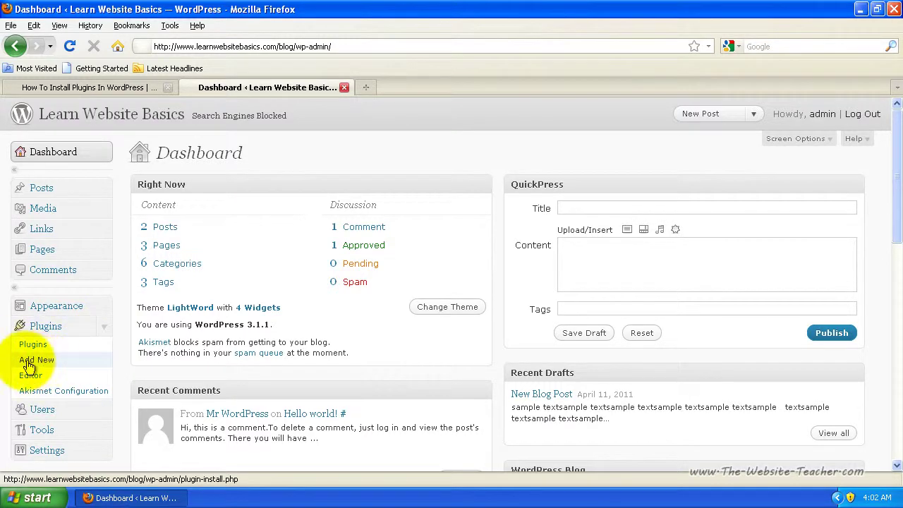
left_click(70, 363)
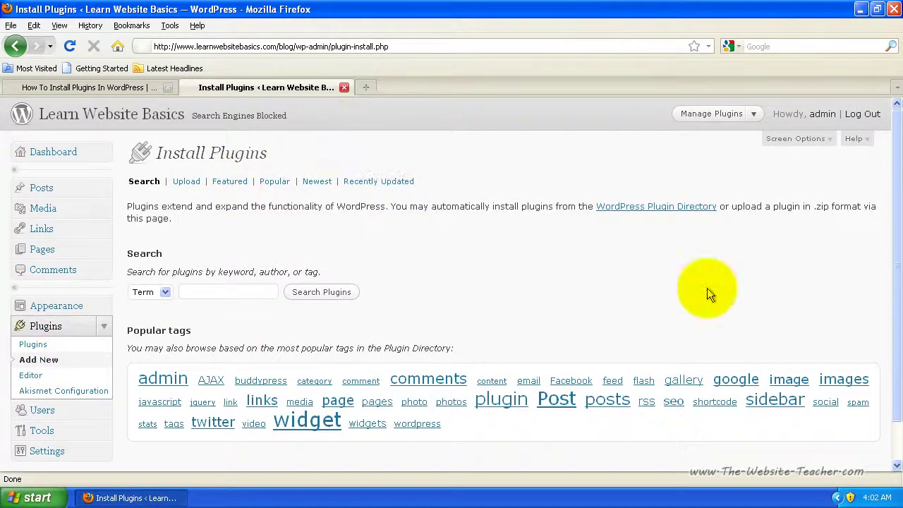
mouse_move(896, 247)
left_mouse_down()
mouse_move(893, 294)
mouse_move(882, 242)
left_mouse_up()
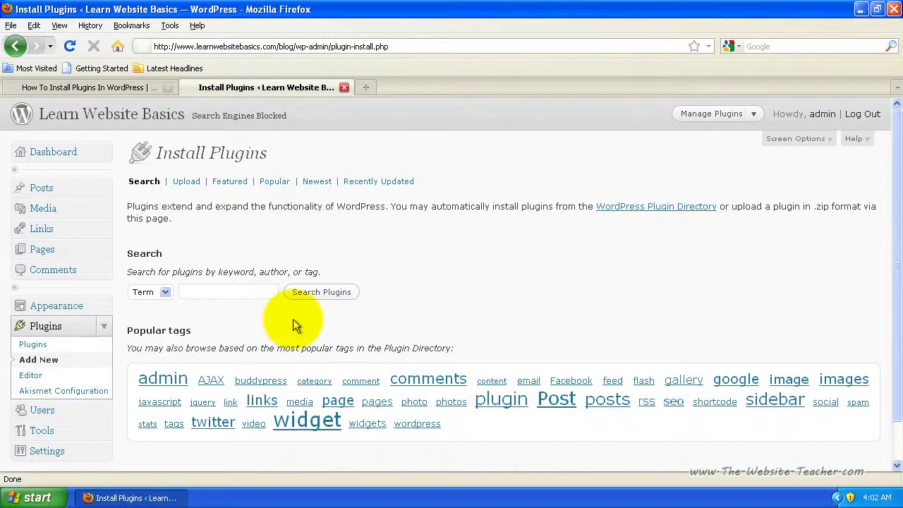
View the Upload option for .zip plugins, cancel the file chooser, and return to Search
left_click(186, 183)
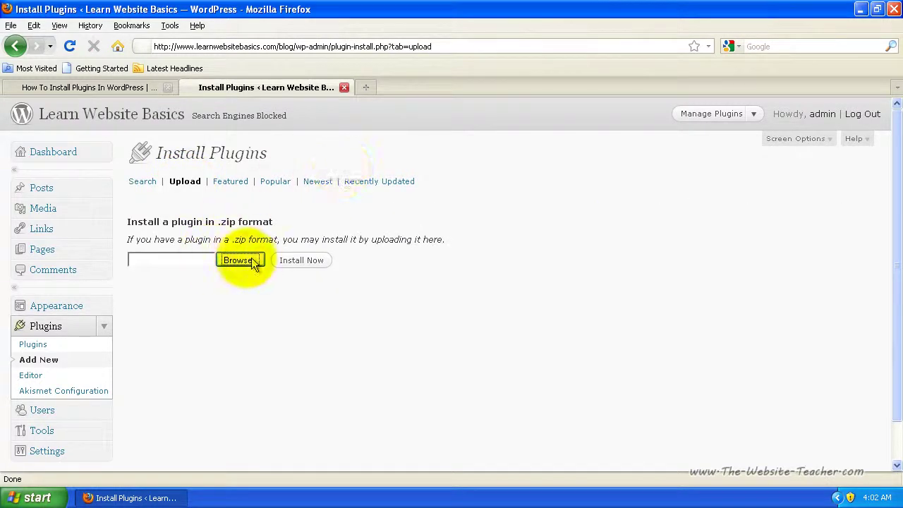
left_click(239, 259)
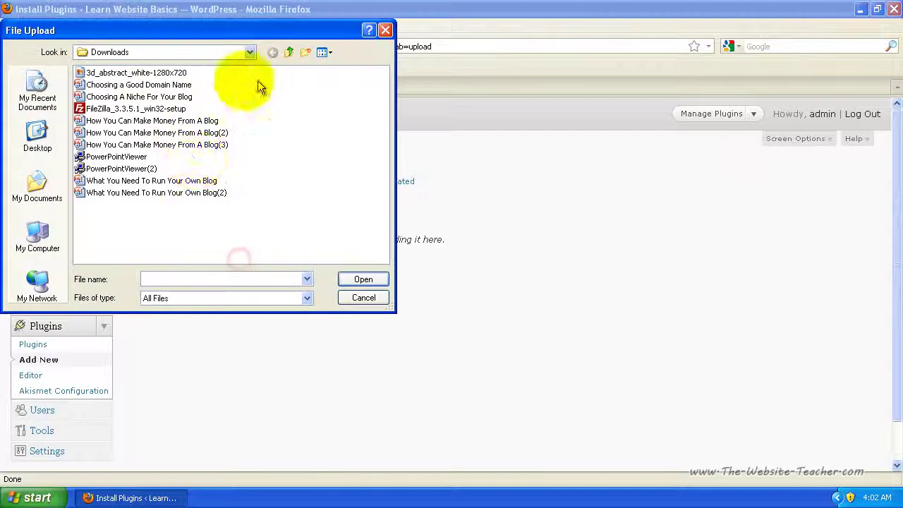
left_click(387, 32)
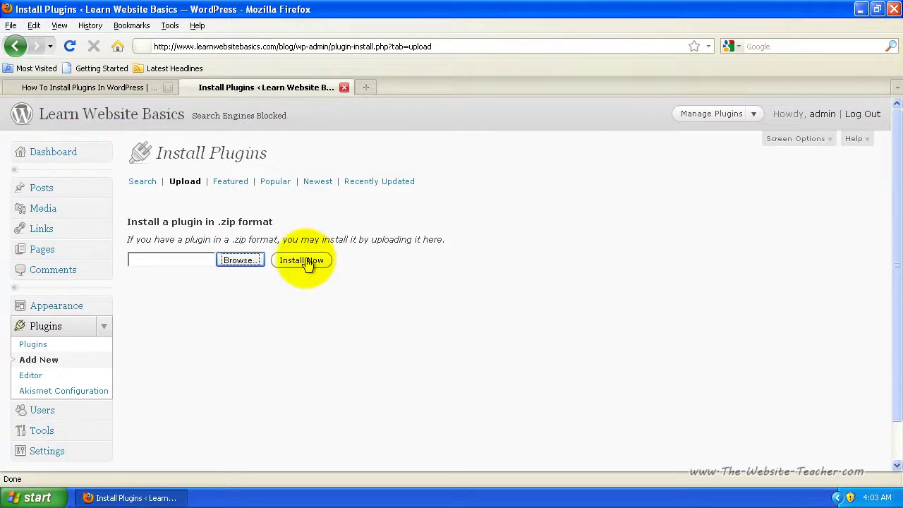
left_click(143, 182)
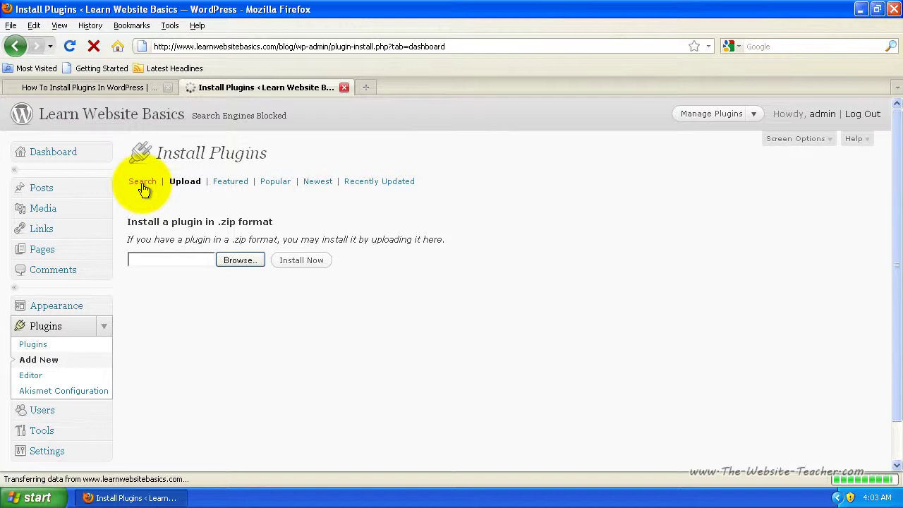
List the Popular plugins (13,146 items) on the Install Plugins page
left_click(217, 292)
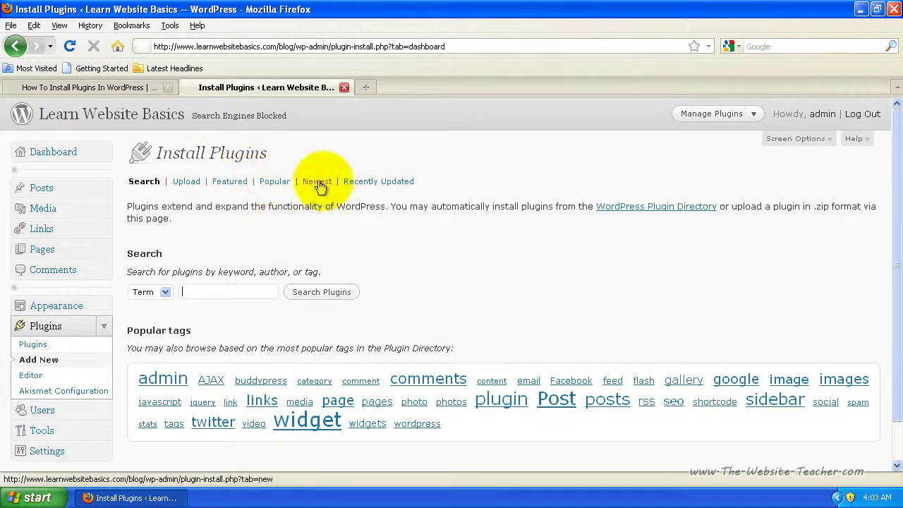
left_click(272, 184)
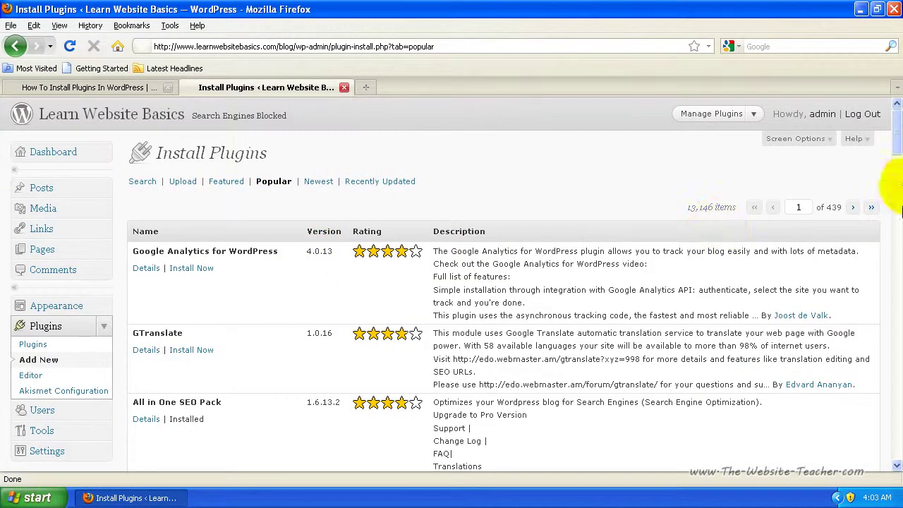
Choose Install Now for Google Analytics for WordPress in the Popular list
mouse_move(897, 131)
left_mouse_down()
mouse_move(896, 352)
mouse_move(896, 117)
left_mouse_up()
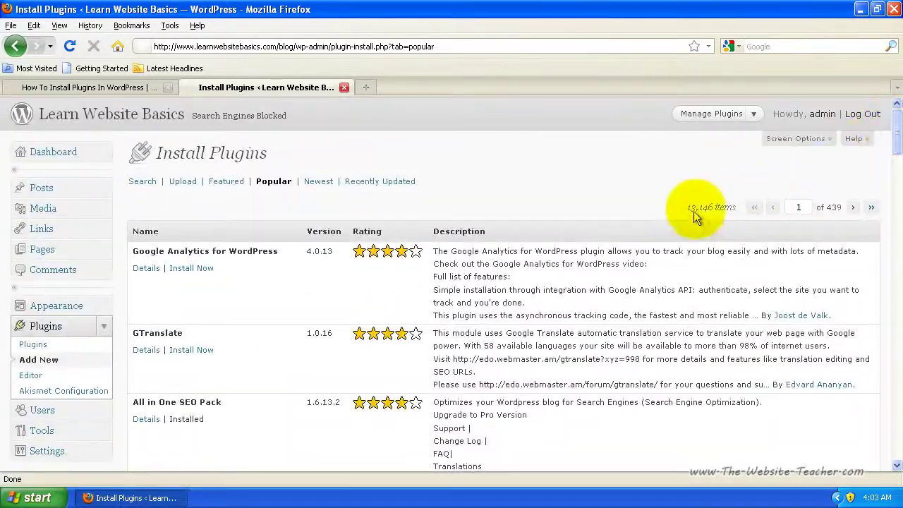
double_click(799, 207)
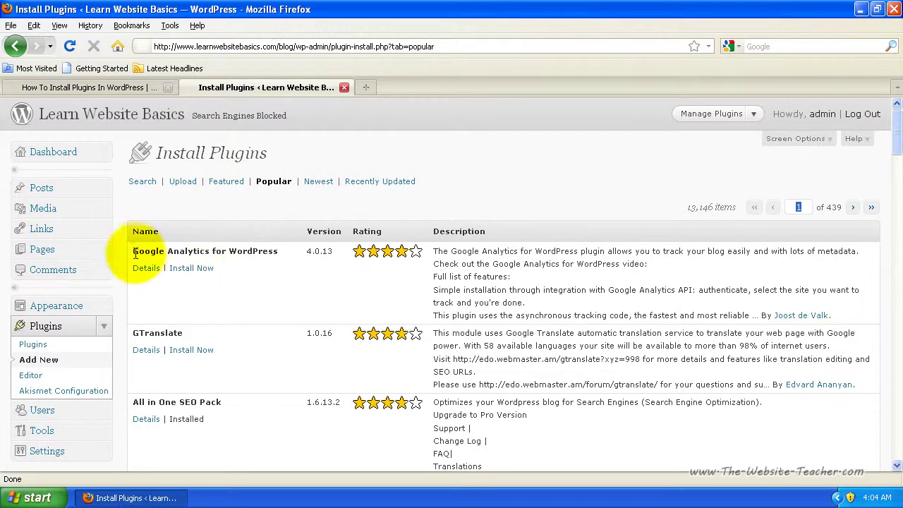
left_click_drag(134, 251, 278, 250)
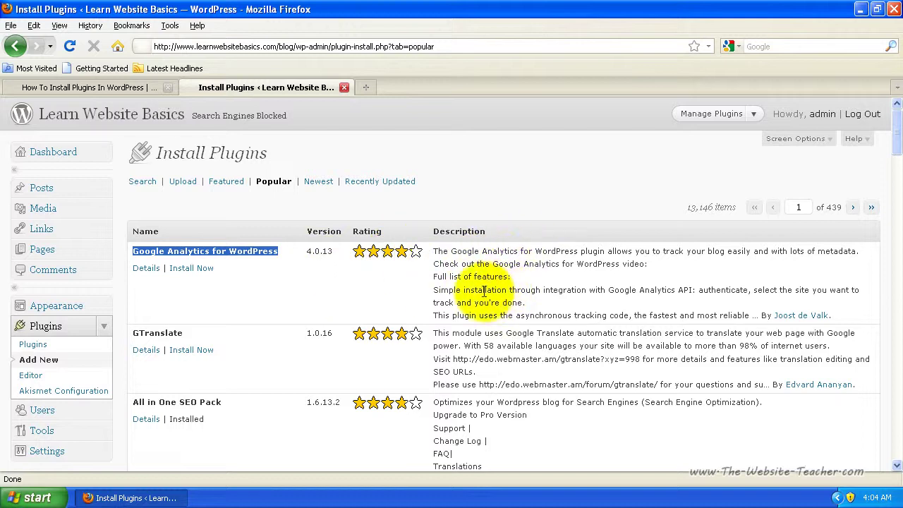
left_click(294, 275)
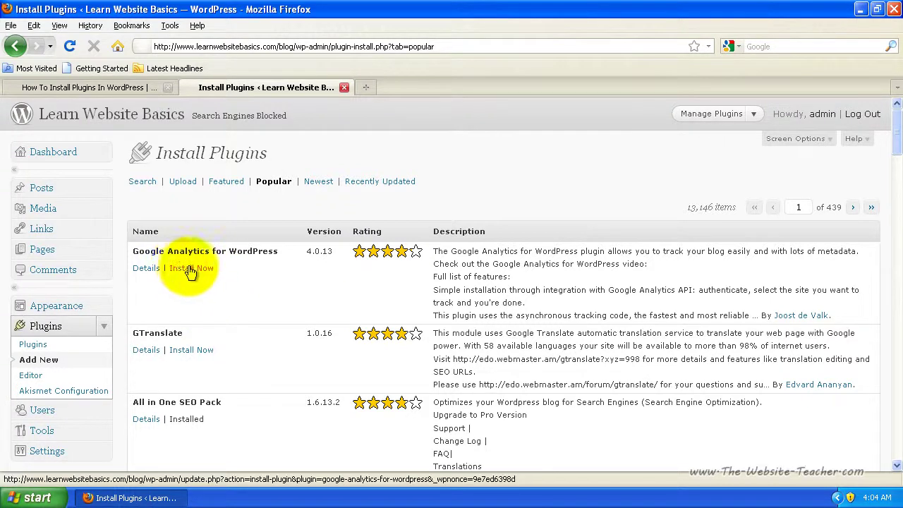
left_click(190, 269)
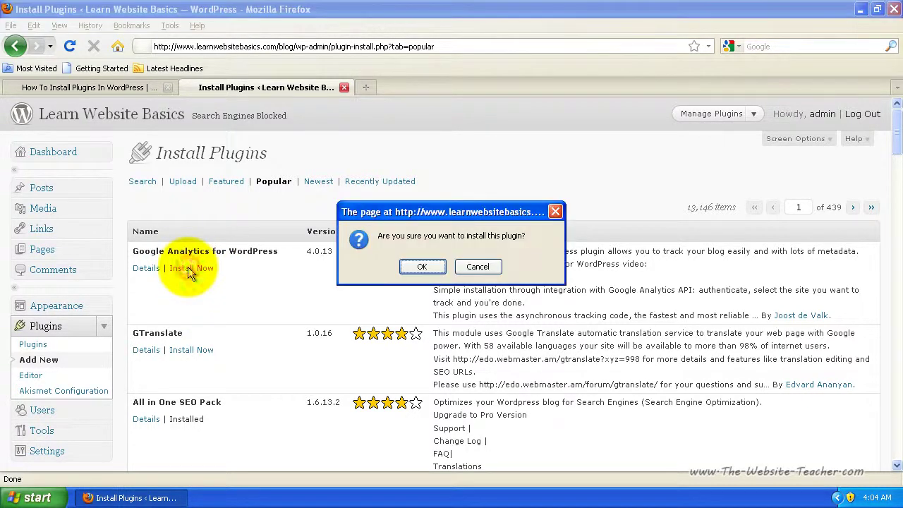
Confirm installing Google Analytics for WordPress 4.0.13, then return to the plugin installer
left_click(421, 269)
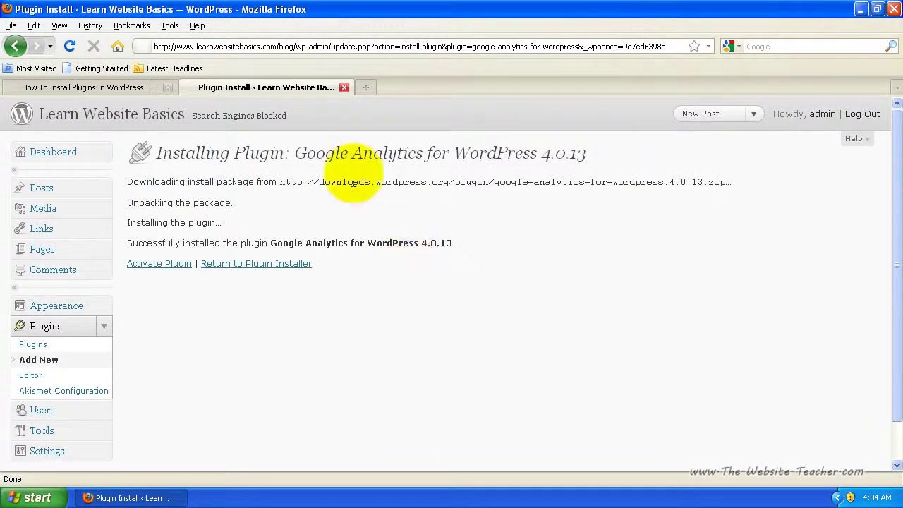
left_click_drag(127, 243, 335, 243)
left_click(335, 243)
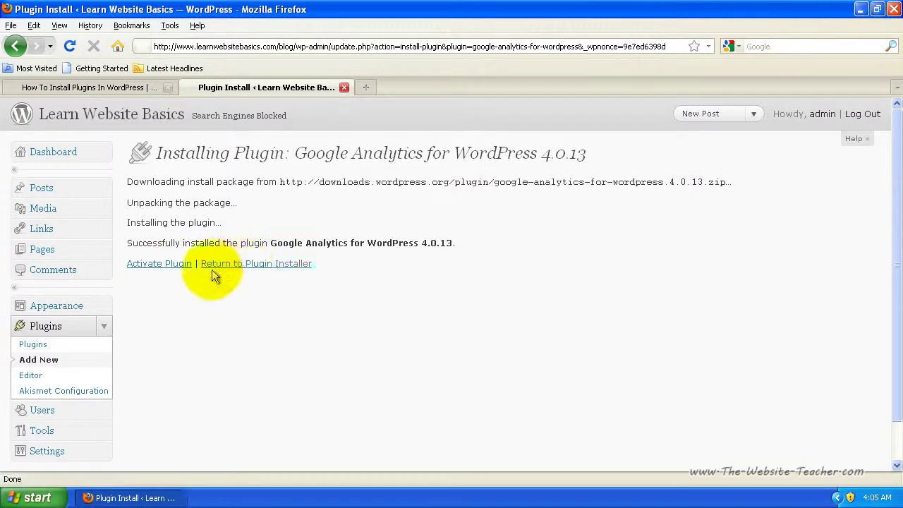
left_click(244, 270)
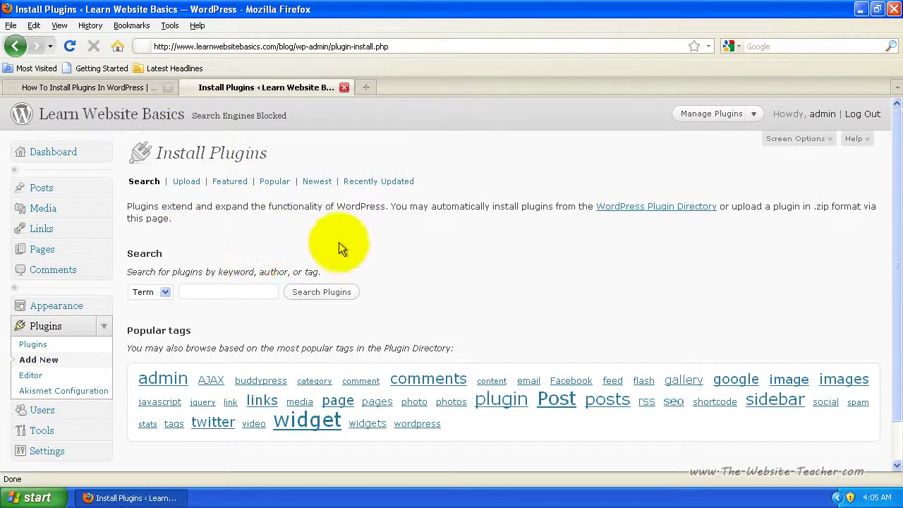
left_click(280, 187)
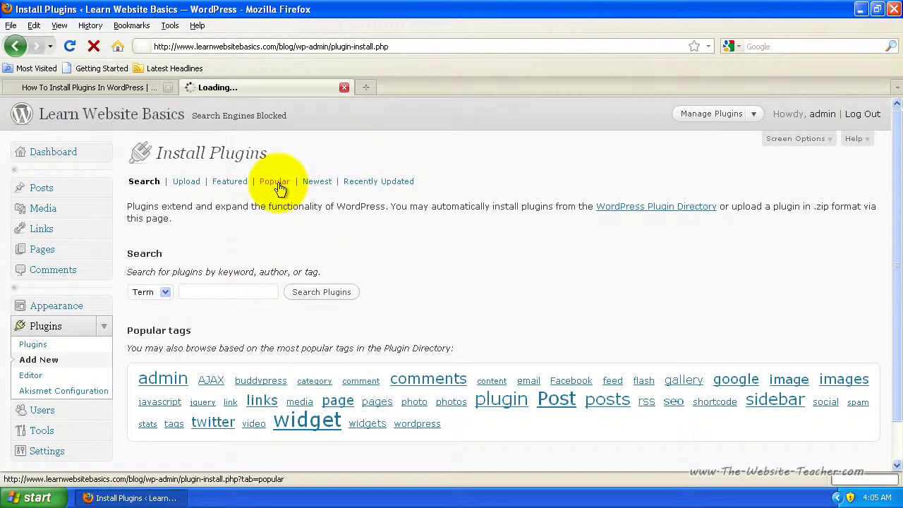
mouse_move(897, 134)
left_mouse_down()
mouse_move(897, 169)
mouse_move(897, 150)
left_mouse_up()
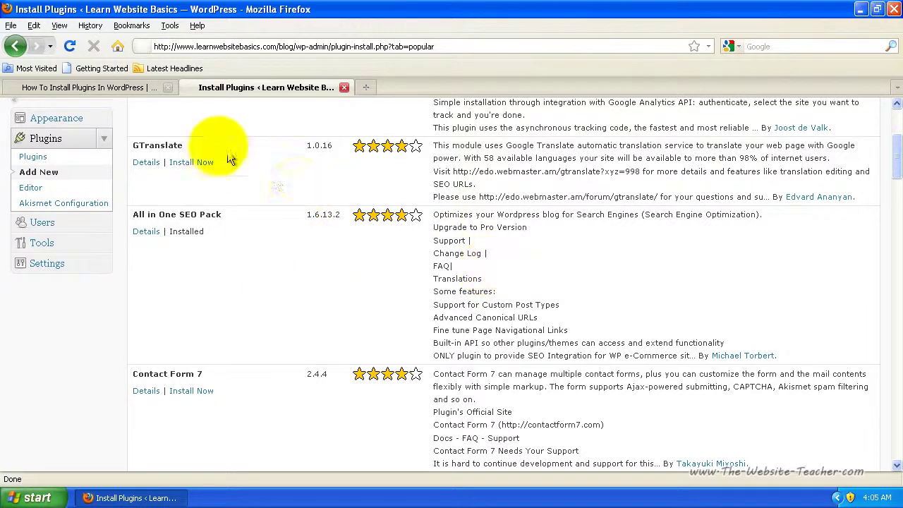
left_click(88, 87)
scroll(292, 306, "down", 4)
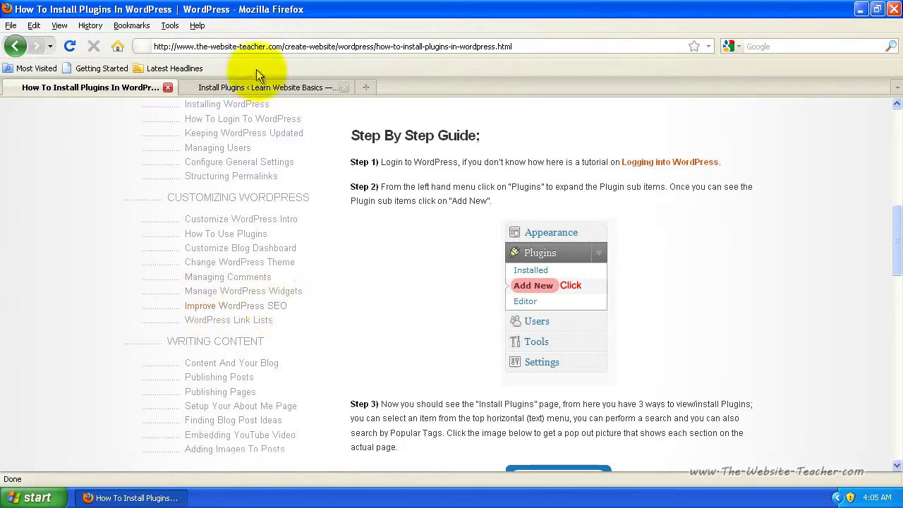
left_click(258, 88)
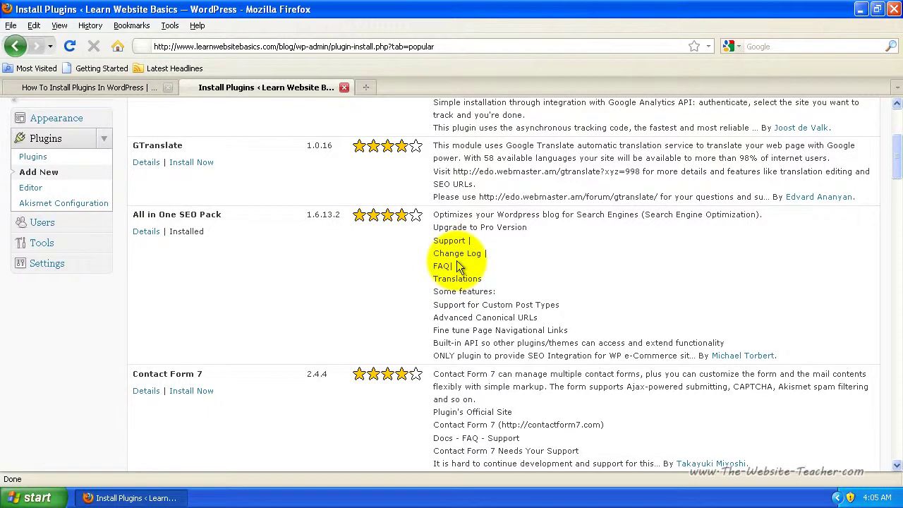
left_click_drag(206, 232, 169, 230)
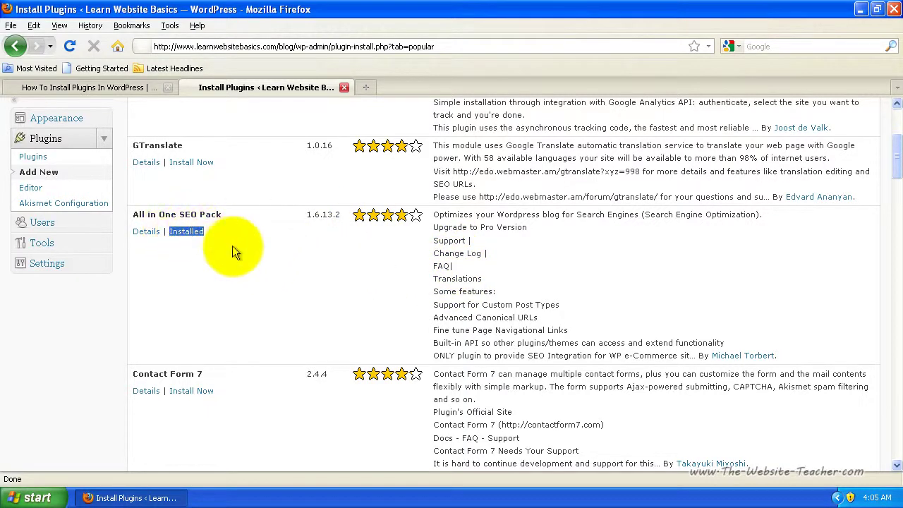
scroll(458, 240, "down", 2)
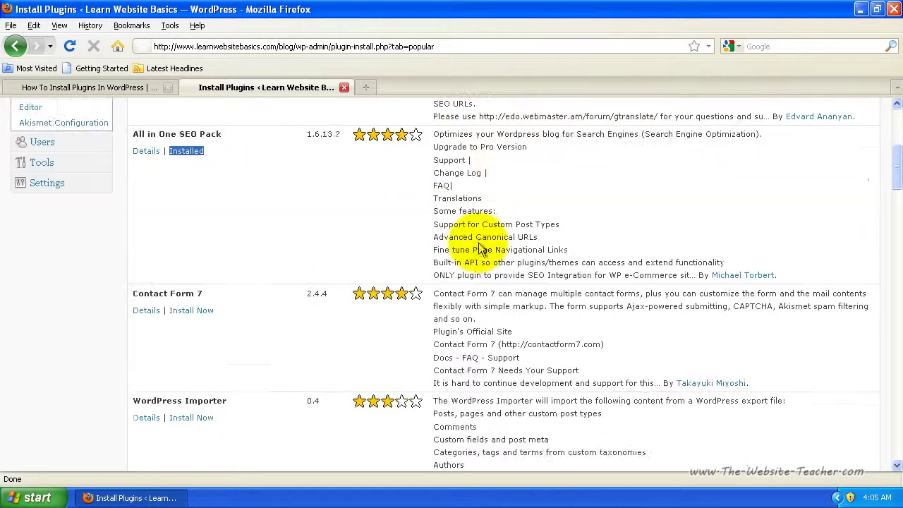
scroll(176, 310, "down", 10)
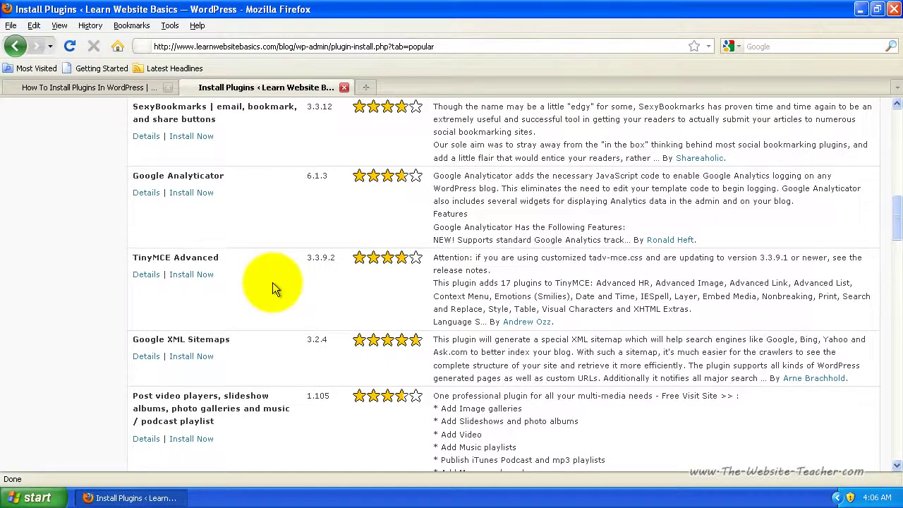
scroll(273, 282, "down", 2)
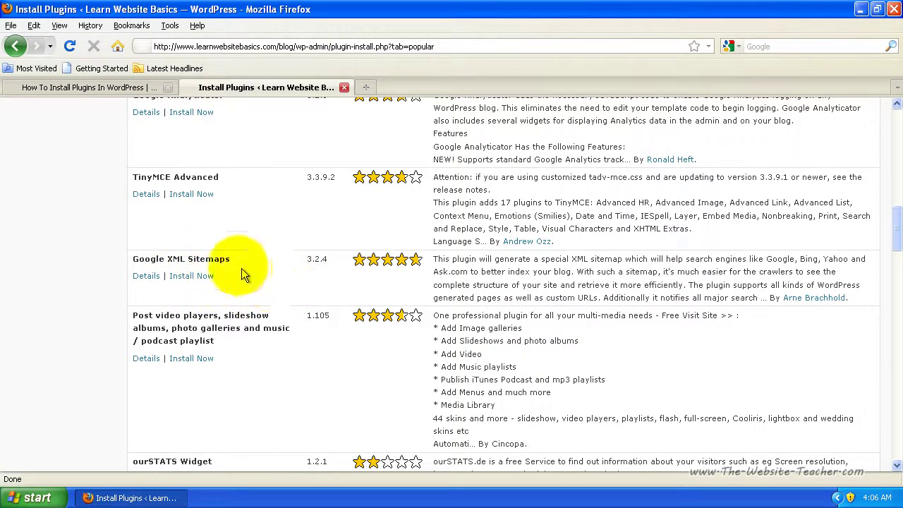
scroll(251, 267, "up", 15)
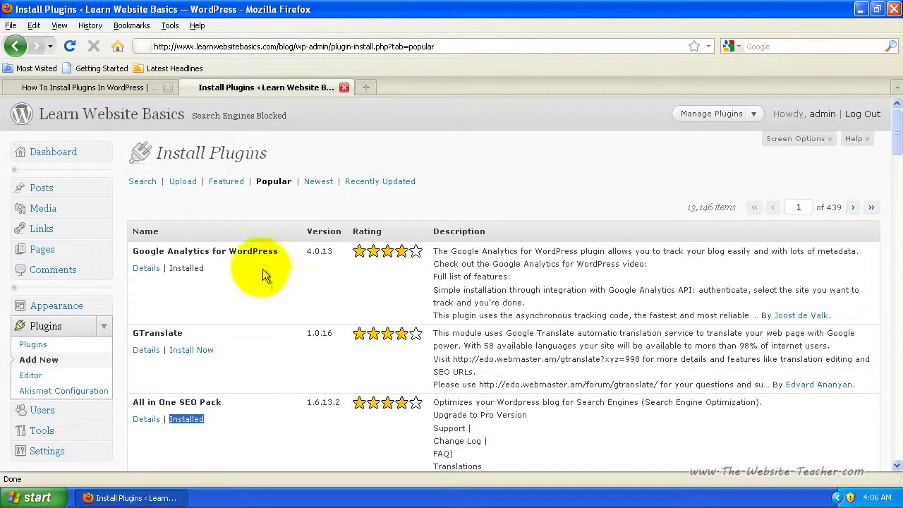
Search the plugin directory for 'sitemap', returning 168 plugins
left_click(141, 184)
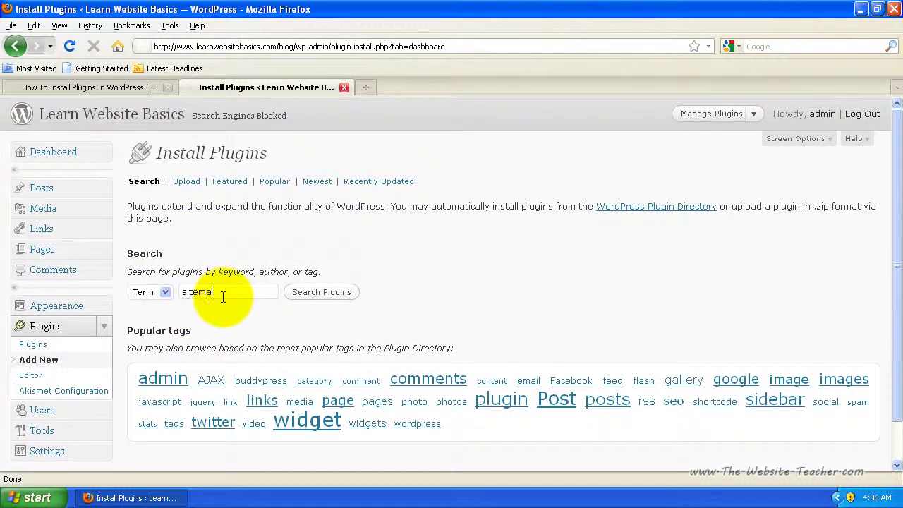
left_click(315, 293)
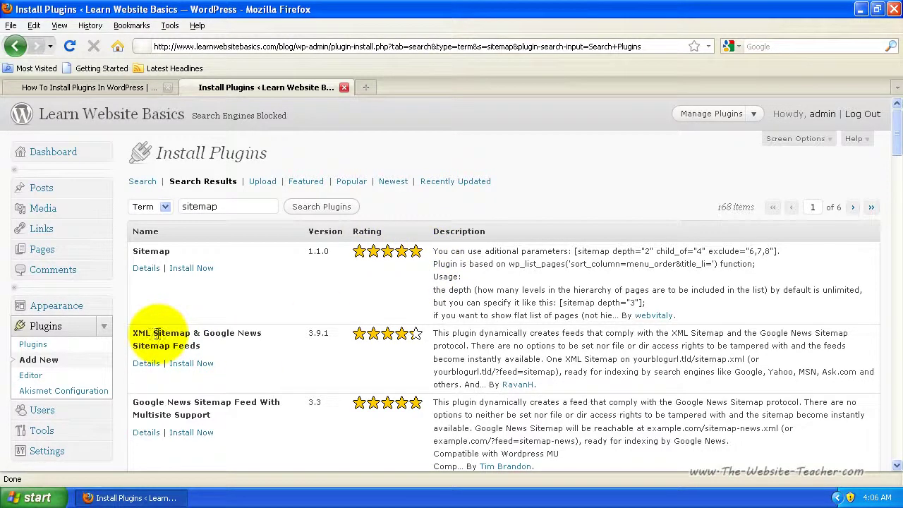
Install Sitemap 1.1.0 from the sitemap search results and confirm the installation
scroll(157, 334, "down", 6)
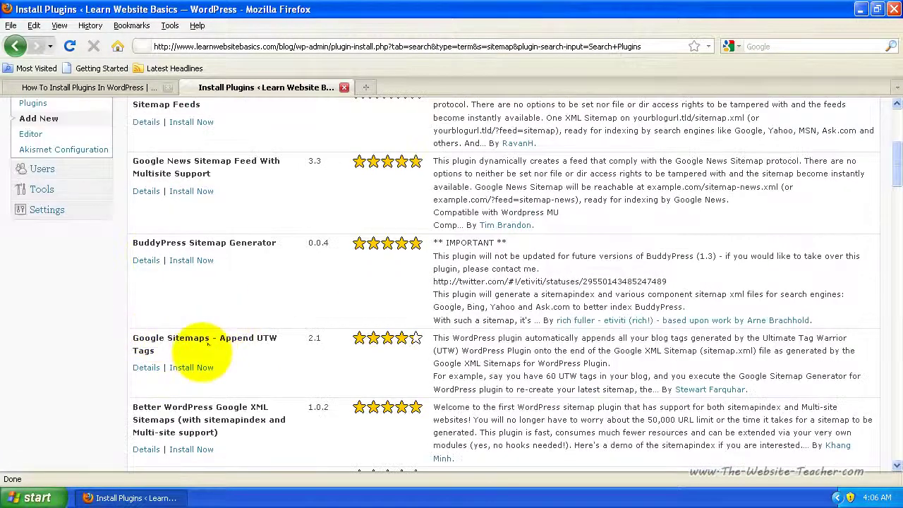
scroll(244, 376, "down", 4)
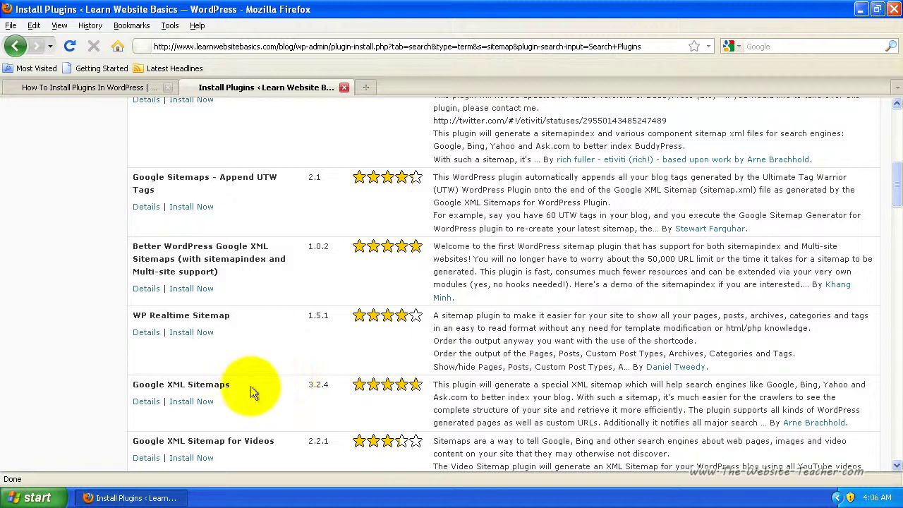
scroll(251, 383, "up", 6)
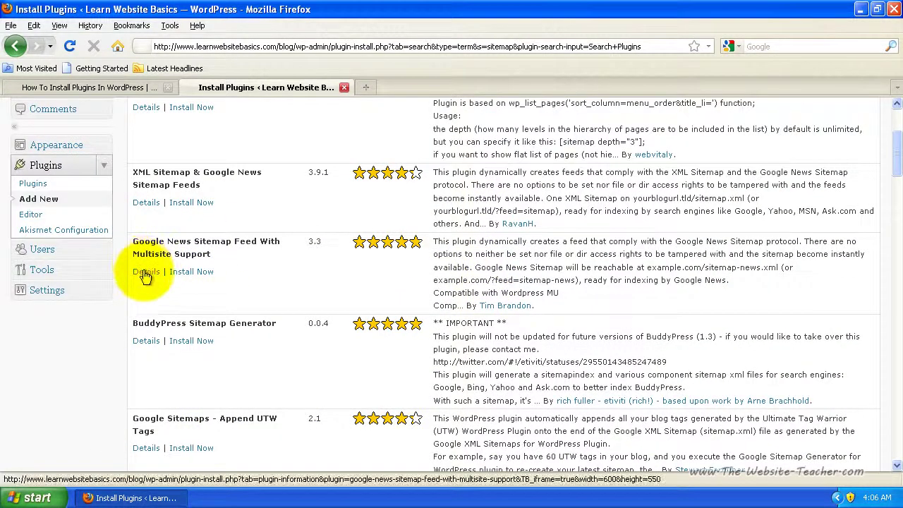
scroll(145, 275, "down", 5)
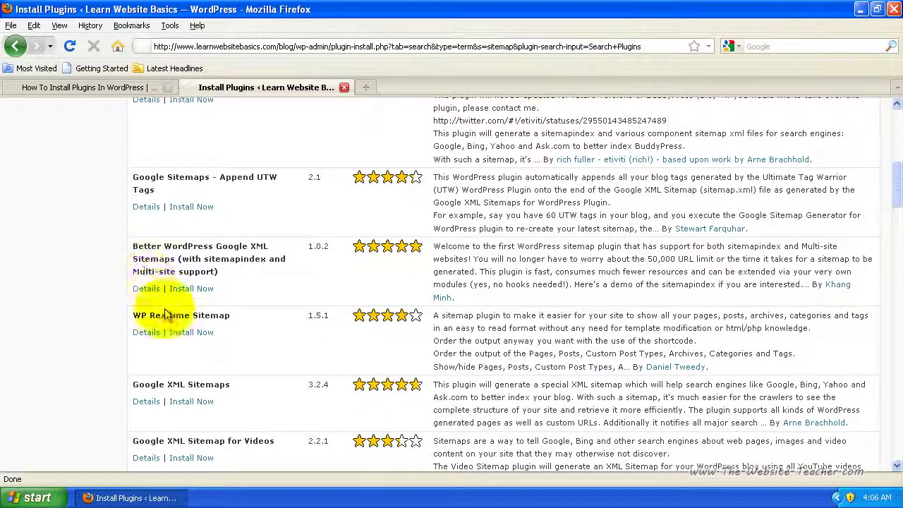
scroll(184, 310, "down", 3)
scroll(317, 323, "up", 6)
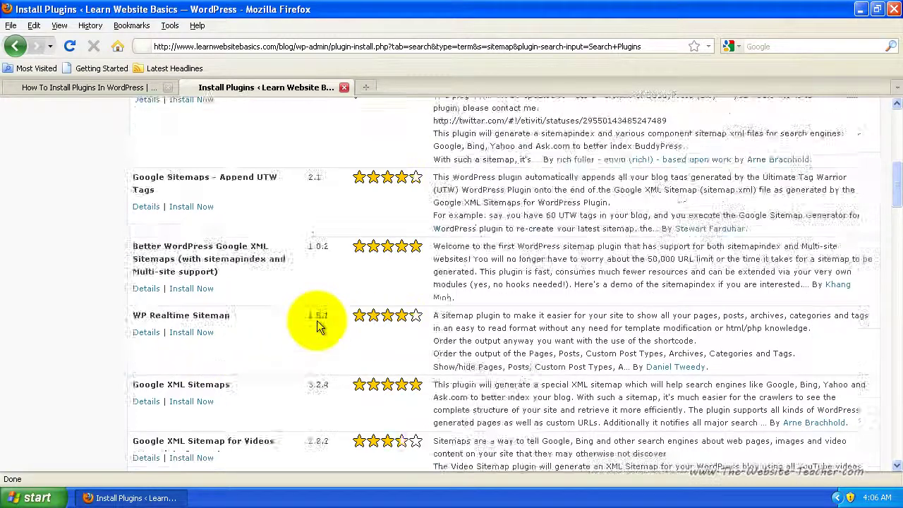
scroll(317, 320, "up", 6)
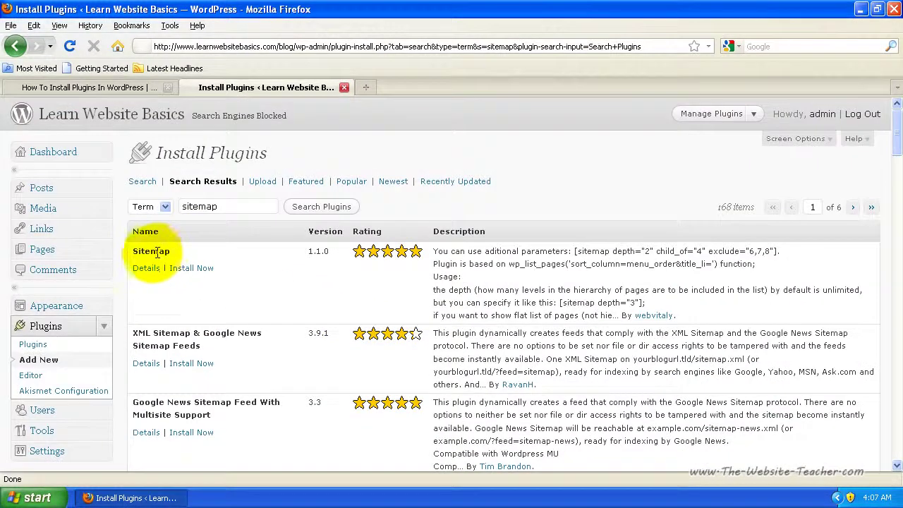
left_click(187, 272)
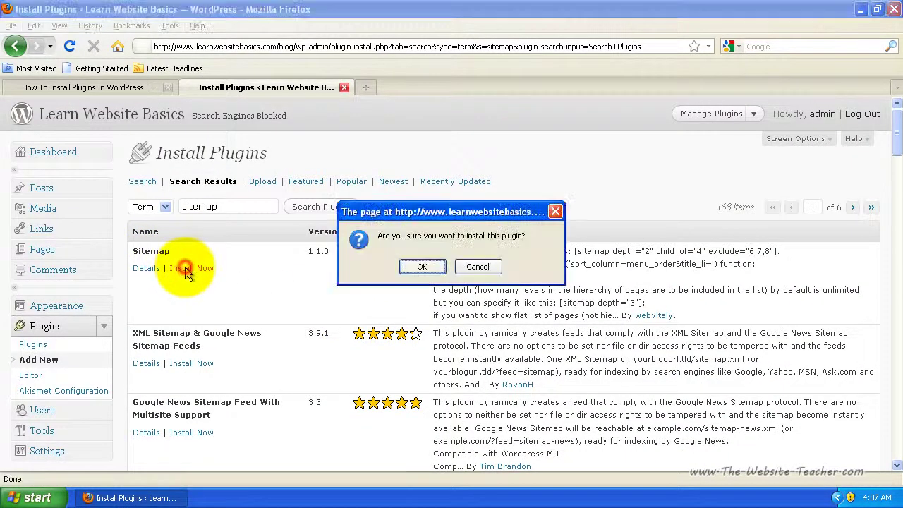
left_click(421, 268)
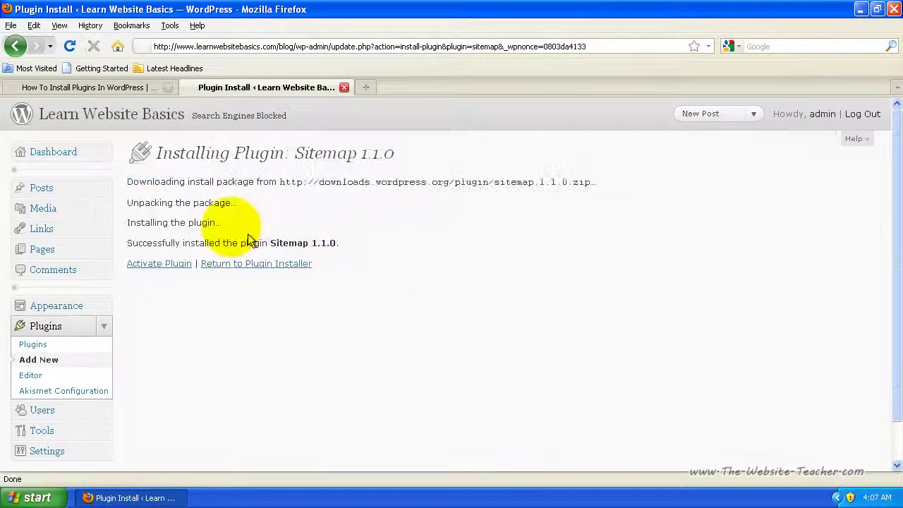
Highlight the Sitemap 1.1.0 success message and go back to the plugin installer
left_click_drag(220, 242, 133, 243)
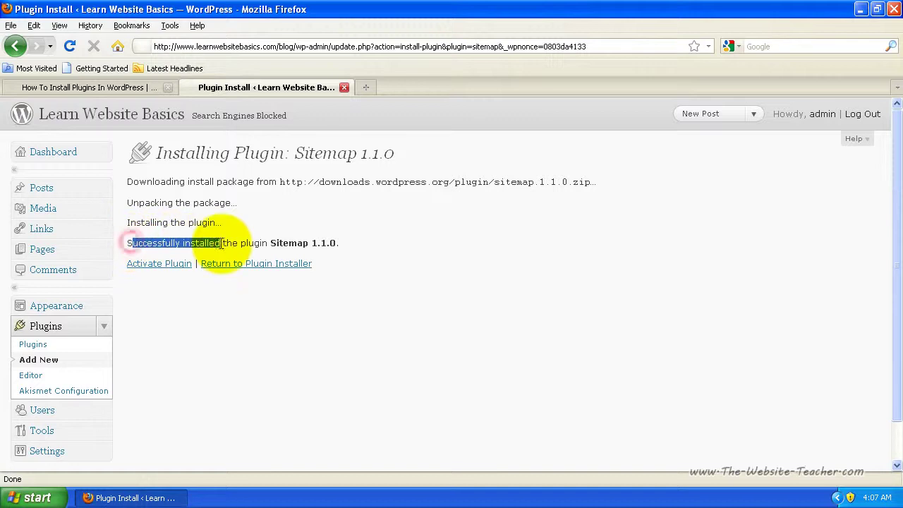
left_click(242, 267)
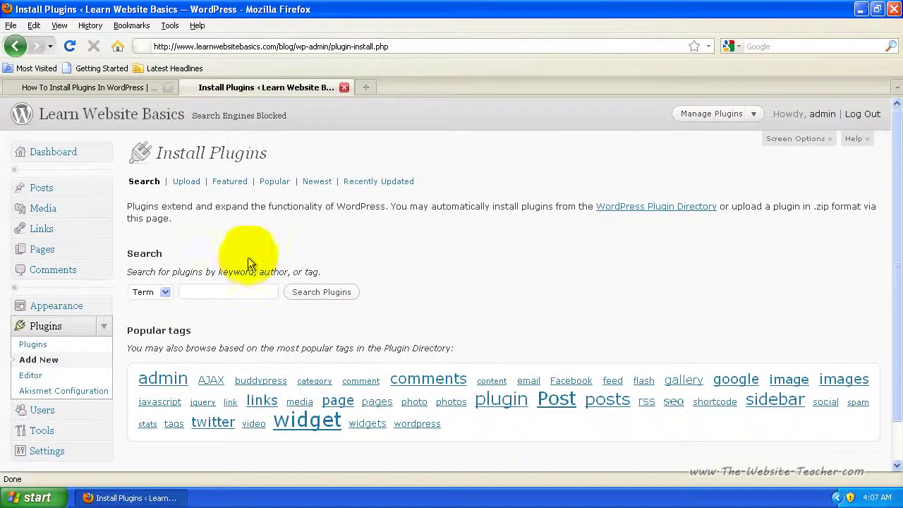
Show the Featured plugins, led by WordPress.com Stats, Jetpack and WPtouch, and browse them
left_click(234, 185)
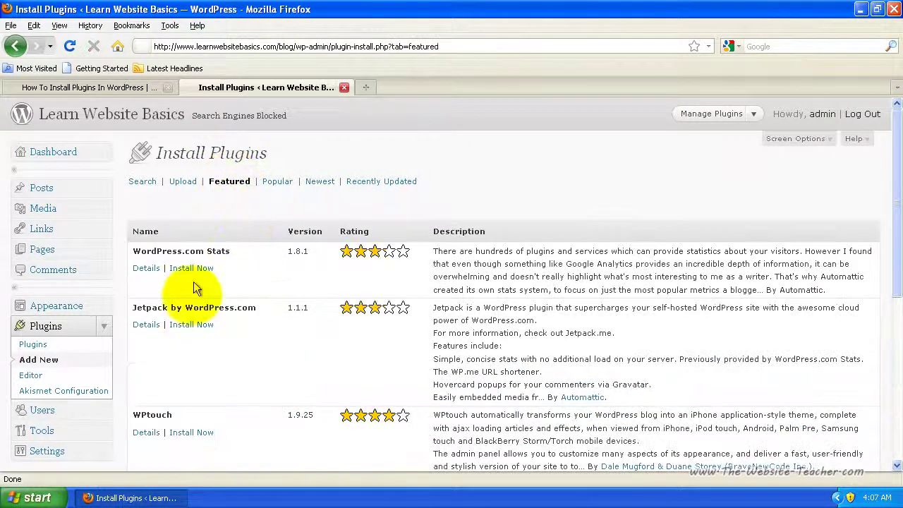
scroll(263, 268, "down", 6)
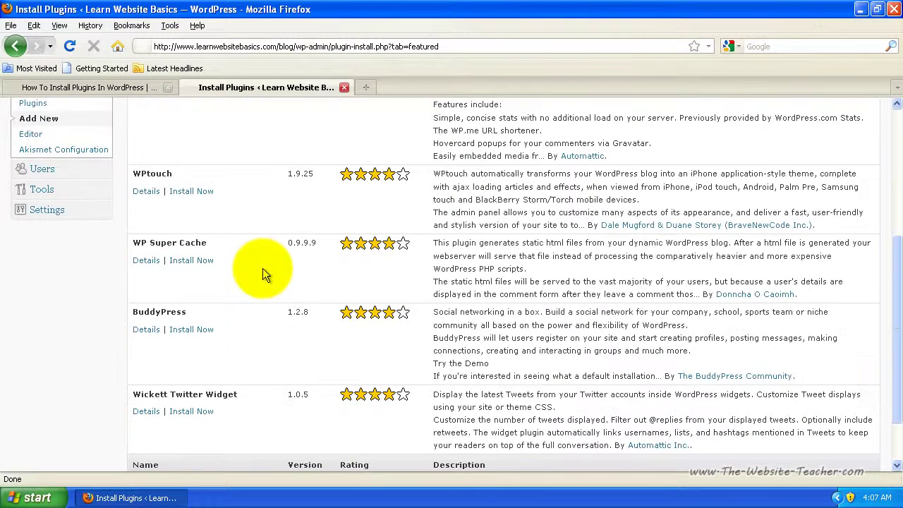
scroll(262, 268, "up", 7)
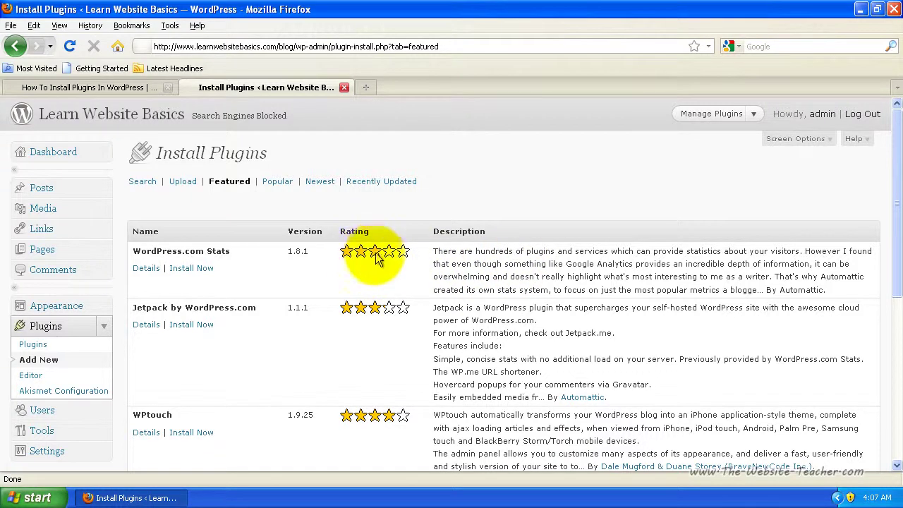
scroll(260, 243, "down", 6)
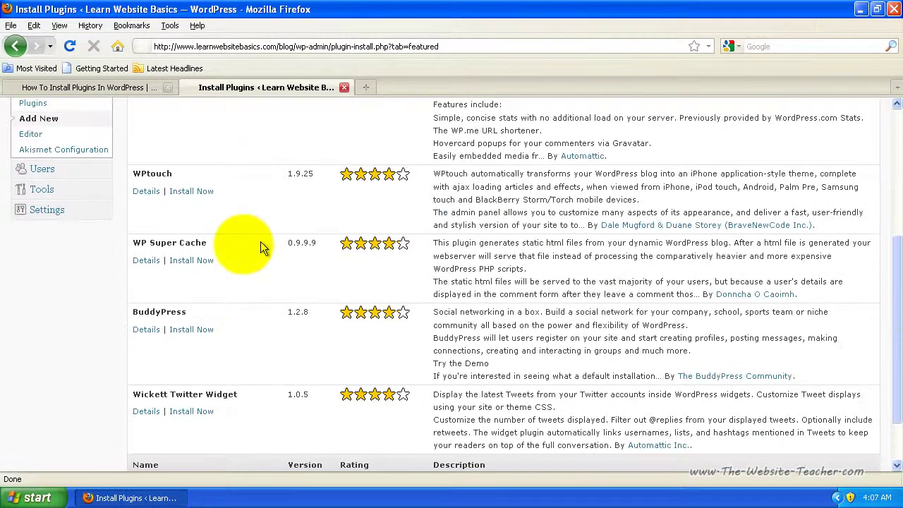
scroll(228, 239, "down", 2)
scroll(231, 344, "up", 8)
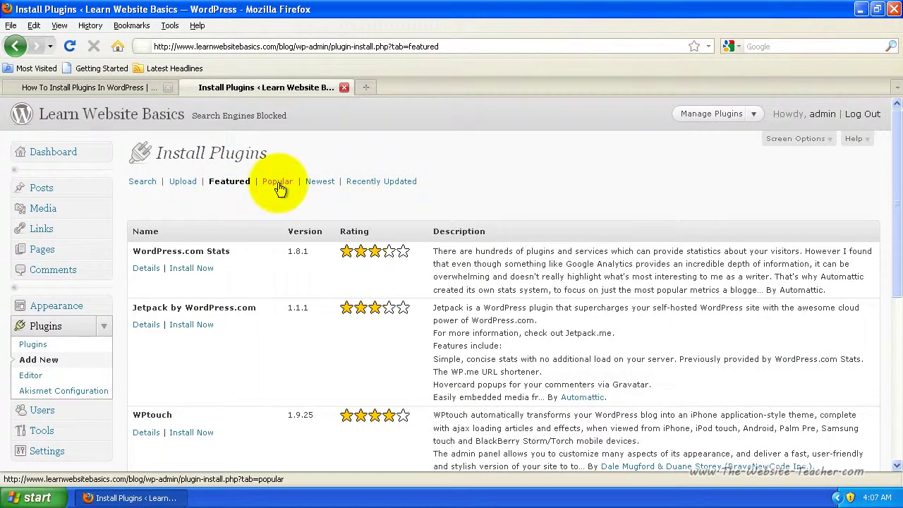
Search plugins for 'calendar' and scroll the 275 results led by Calendar 1.2.3
left_click(142, 184)
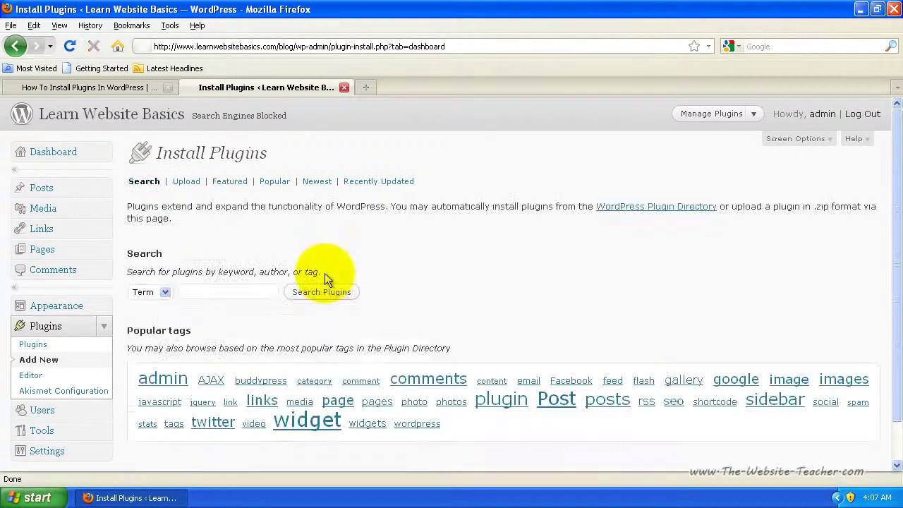
left_click(251, 293)
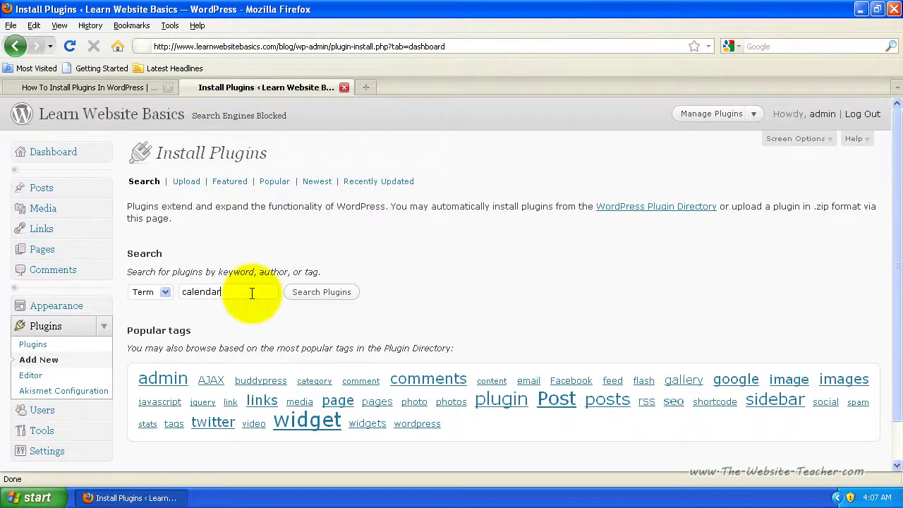
type("calendar")
left_click(321, 292)
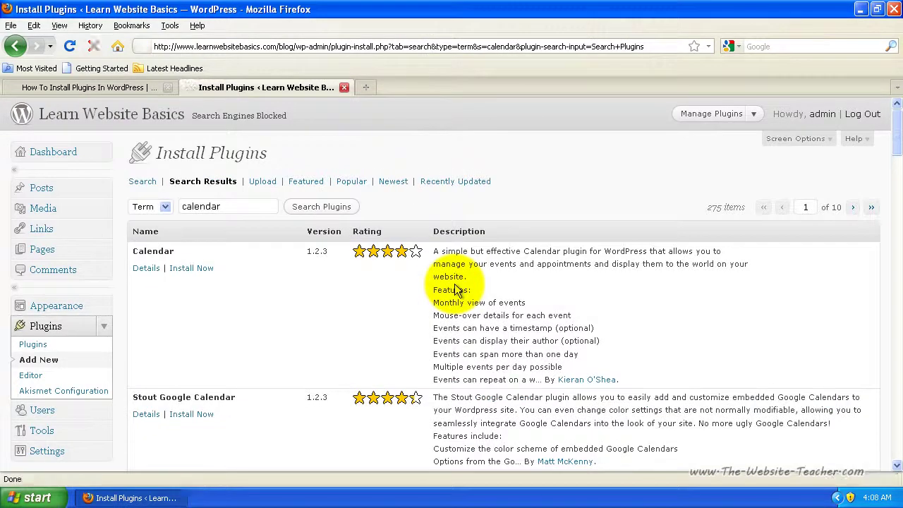
scroll(450, 355, "down", 4)
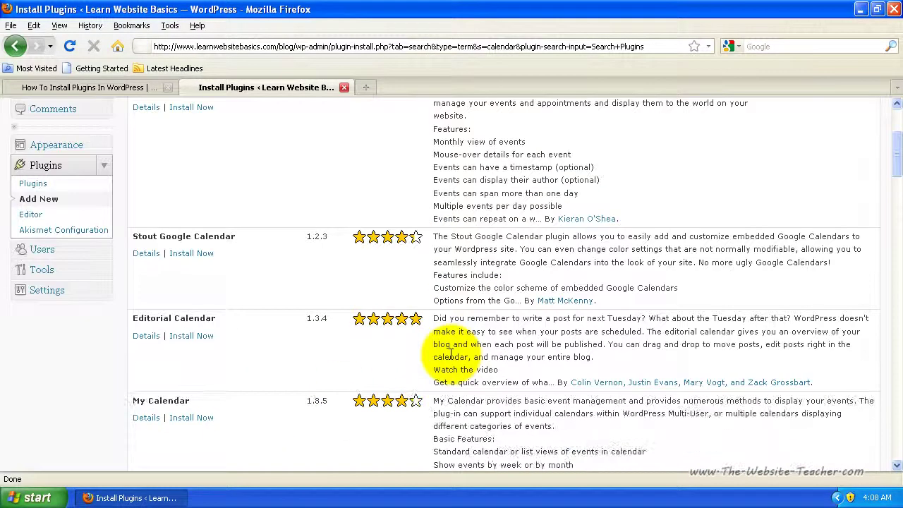
scroll(450, 355, "up", 4)
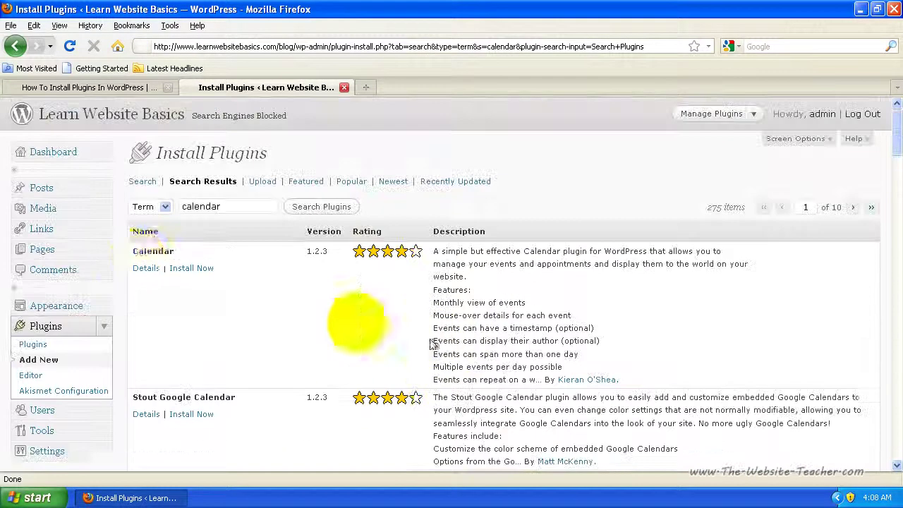
Install Calendar 1.2.3, confirming the prompt, and open a new blank browser tab
left_click(195, 269)
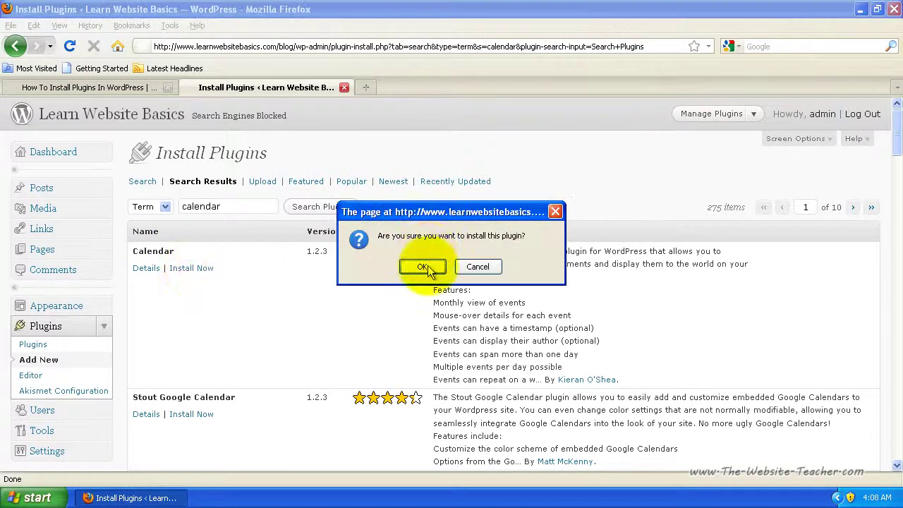
left_click(423, 267)
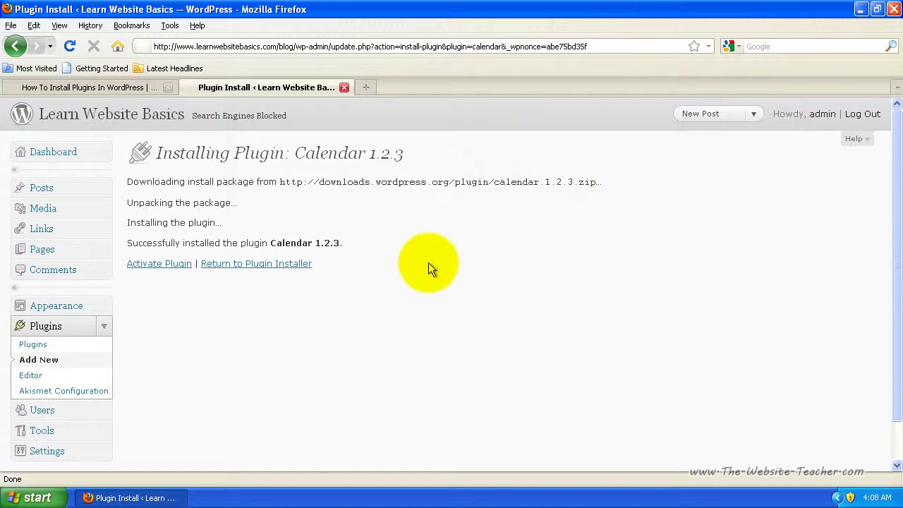
left_click(367, 86)
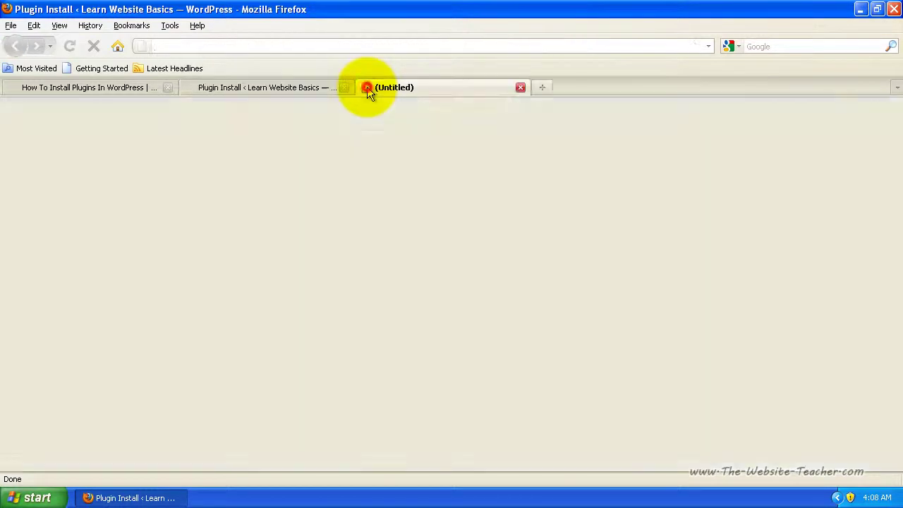
Load the blog's /blog/ front page in the new tab from the 'learn' address suggestion
type("learn")
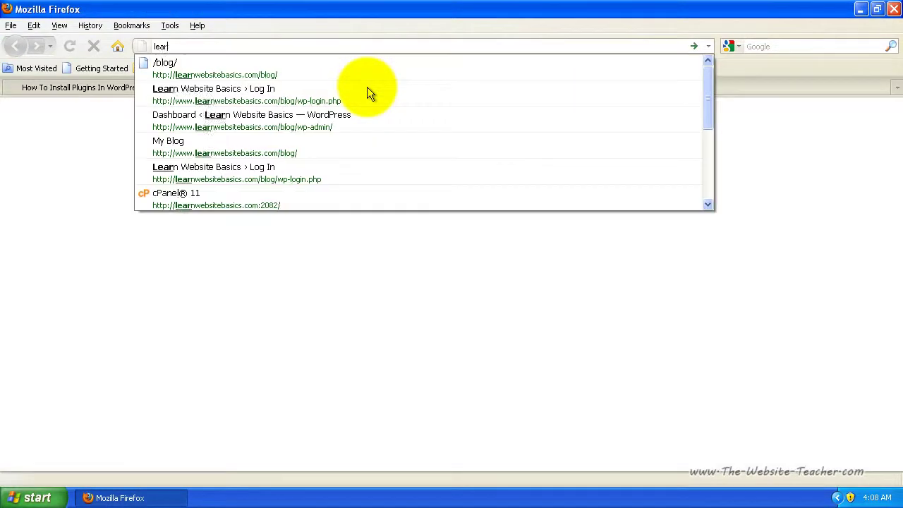
key("Escape")
key("Down")
key("Down")
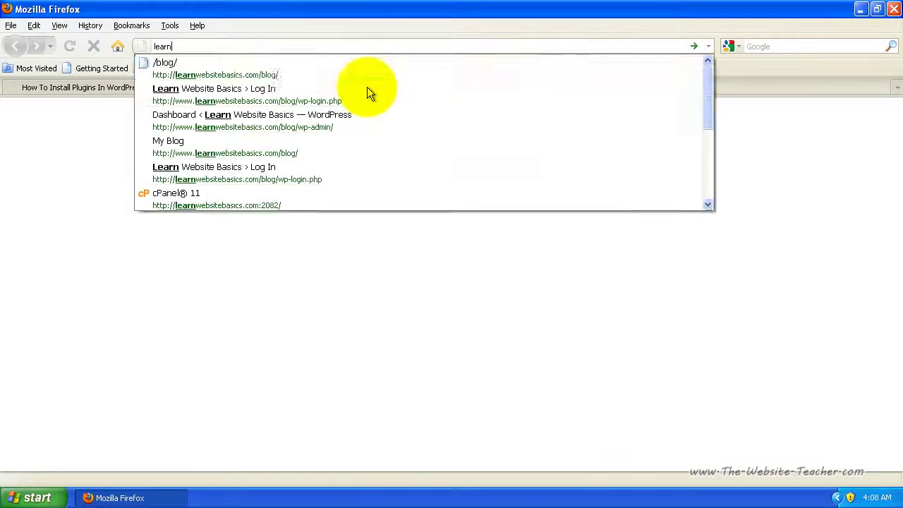
key("Return")
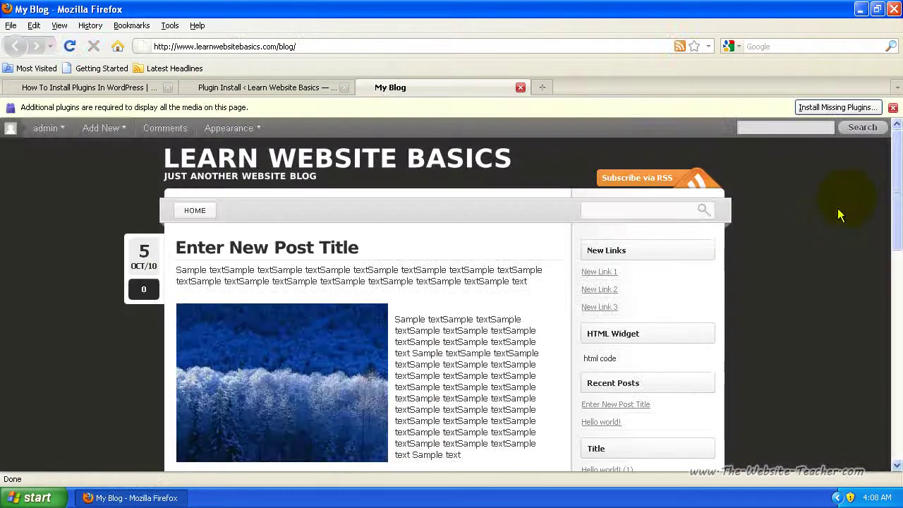
scroll(896, 183, "down", 2)
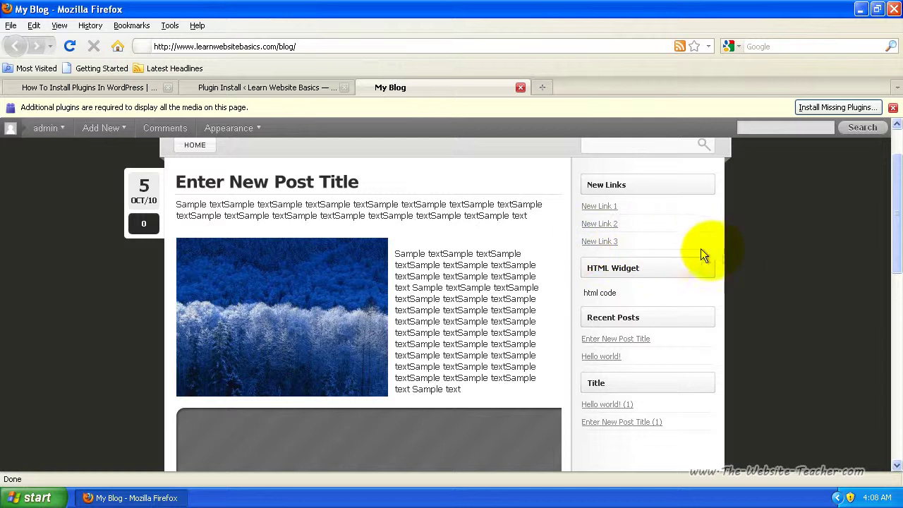
Highlight the HTML Widget sidebar text, then return to the Calendar install result tab
triple_click(587, 268)
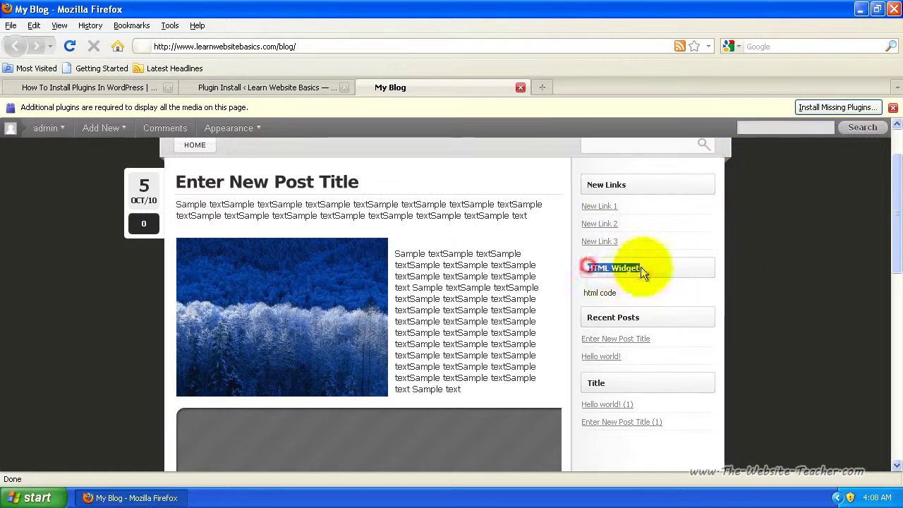
left_click_drag(584, 292, 621, 292)
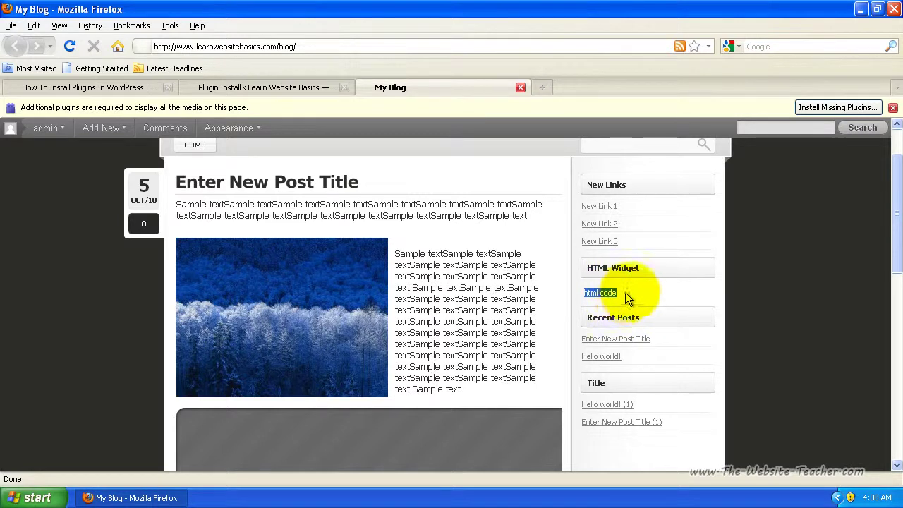
scroll(599, 310, "down", 2)
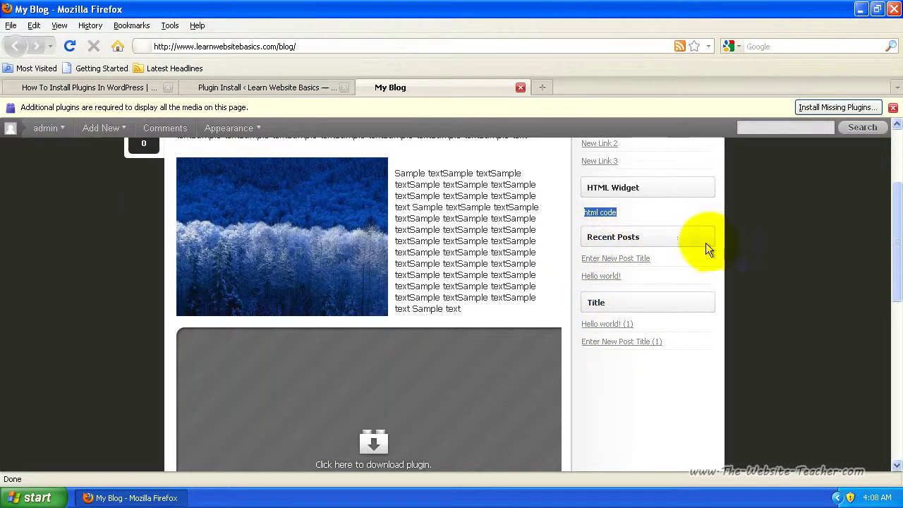
scroll(635, 308, "down", 5)
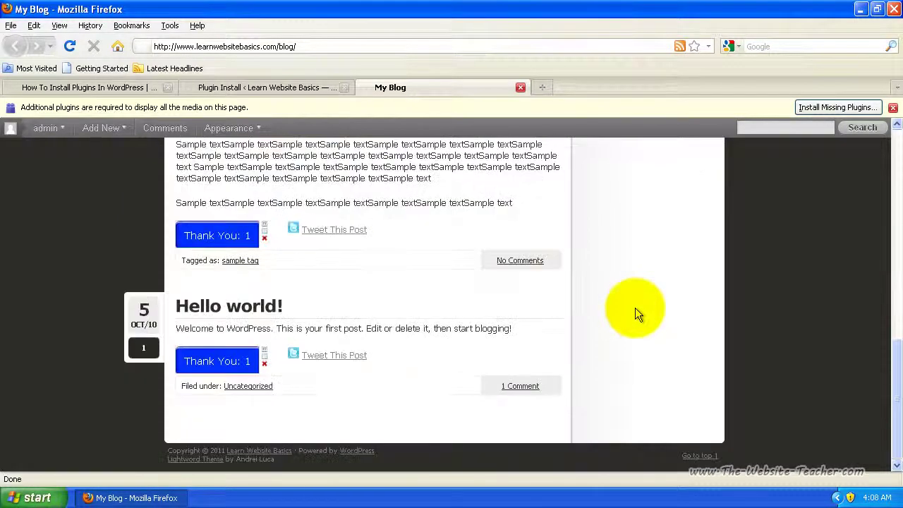
scroll(630, 314, "up", 10)
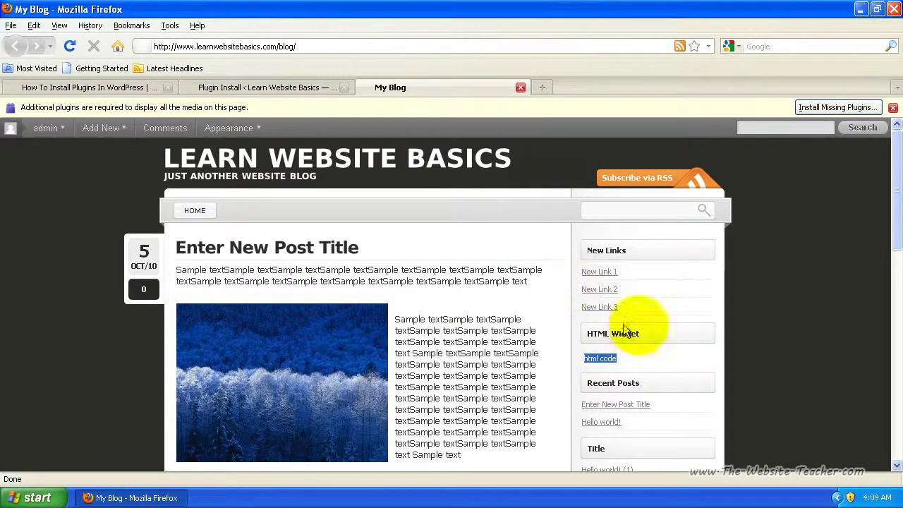
left_click(261, 89)
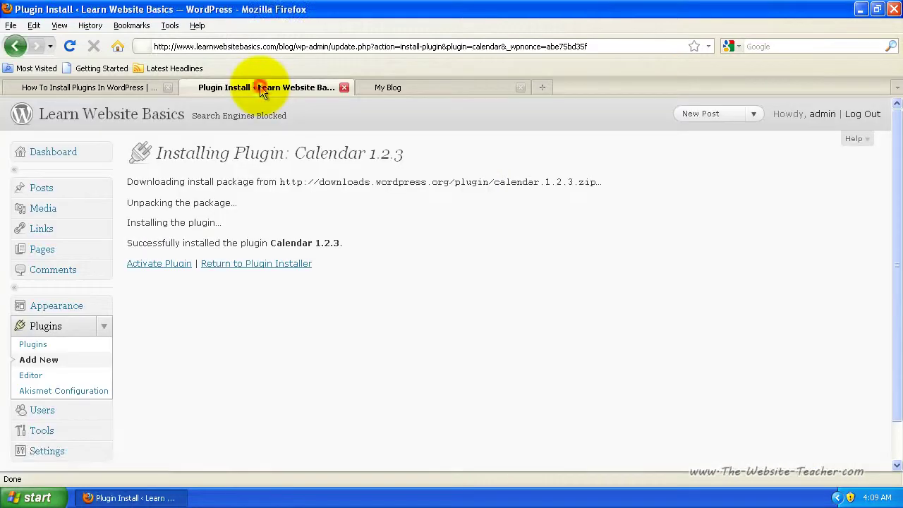
left_click(114, 90)
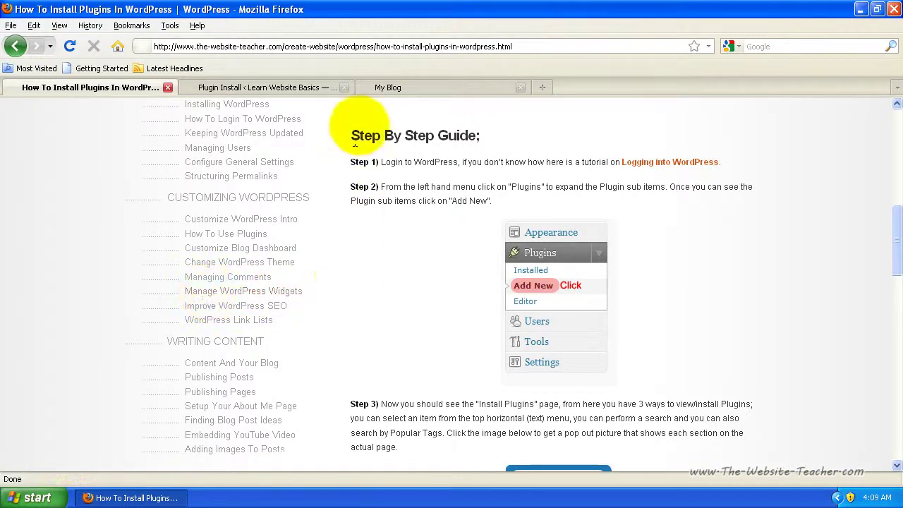
left_click(299, 90)
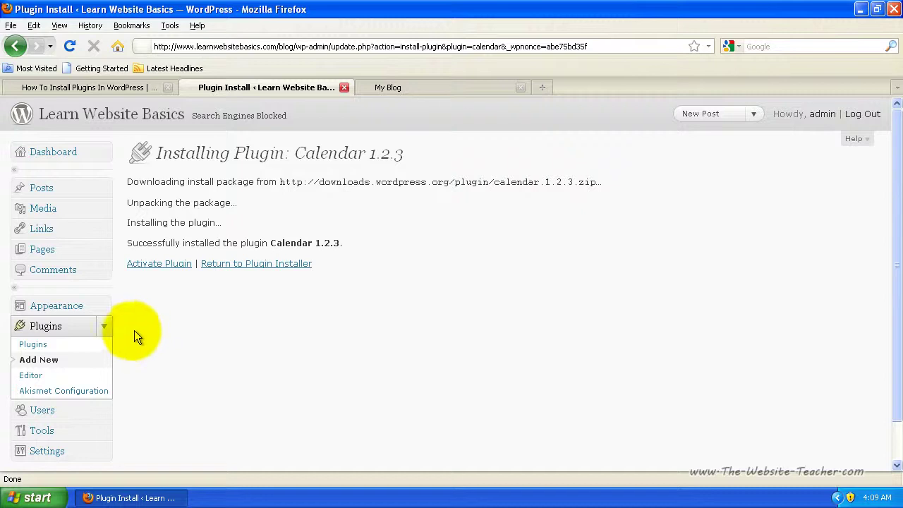
Open Plugins > Plugins and review Calendar, Google Analytics and Sitemap, all inactive
left_click(44, 349)
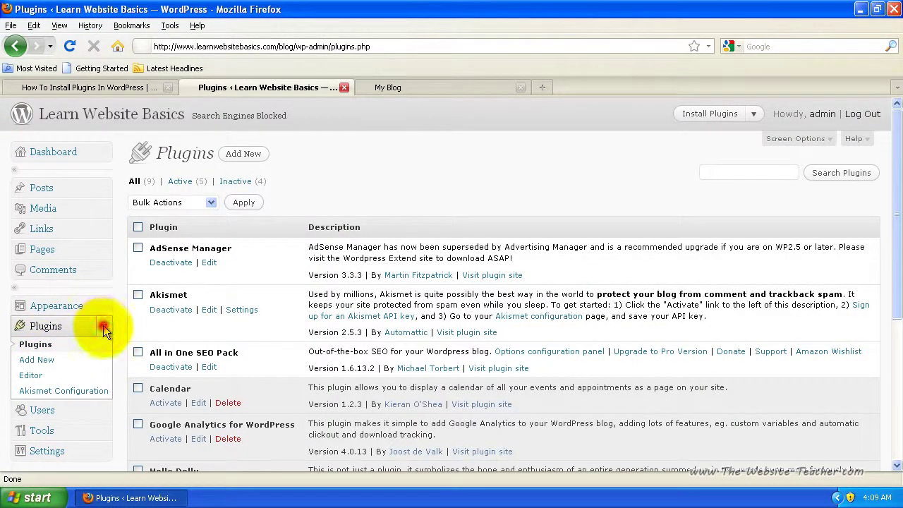
left_click(103, 325)
left_click(105, 327)
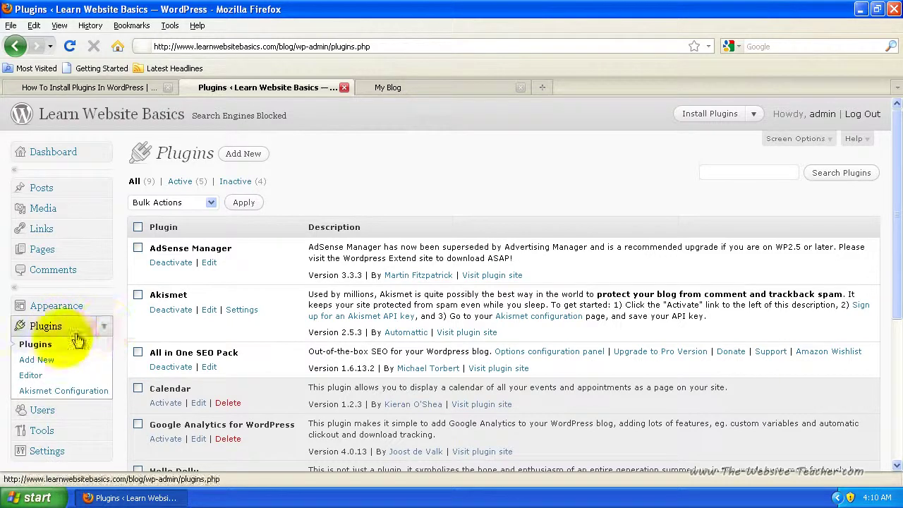
left_click(104, 327)
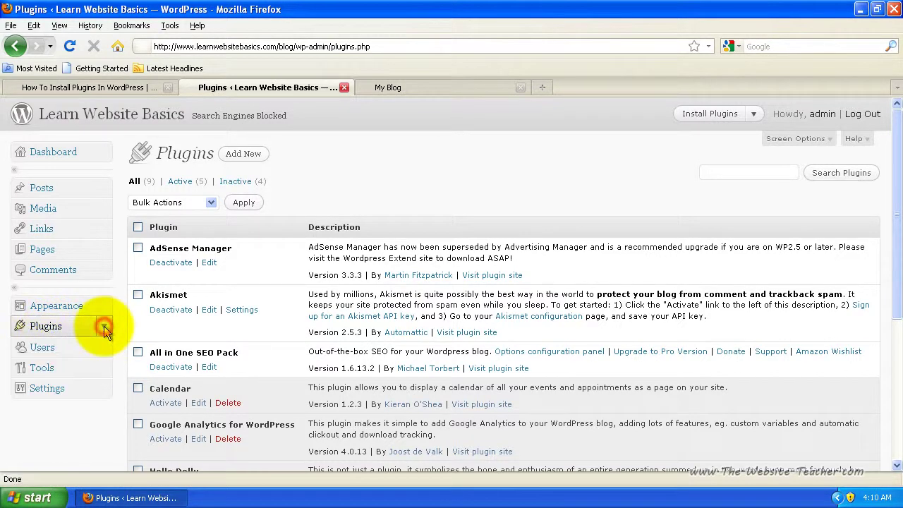
left_click(105, 326)
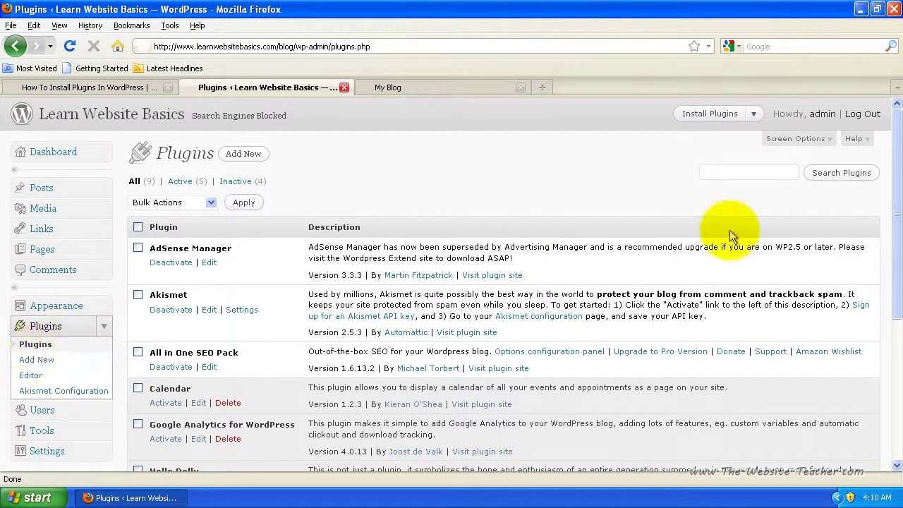
left_click_drag(894, 199, 893, 247)
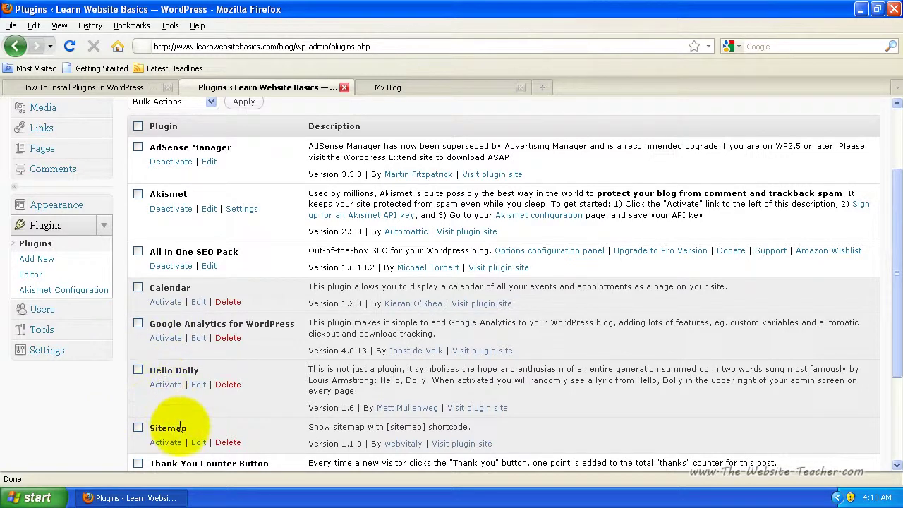
scroll(170, 423, "down", 2)
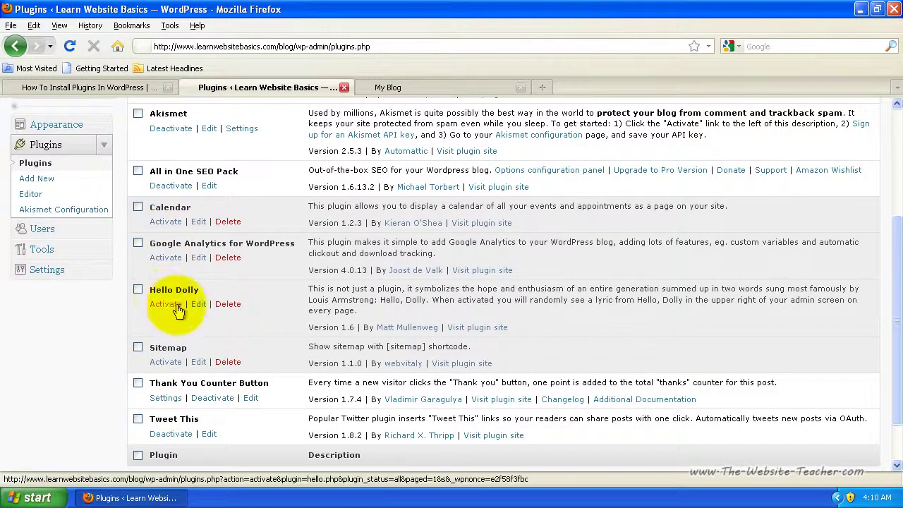
scroll(183, 317, "up", 4)
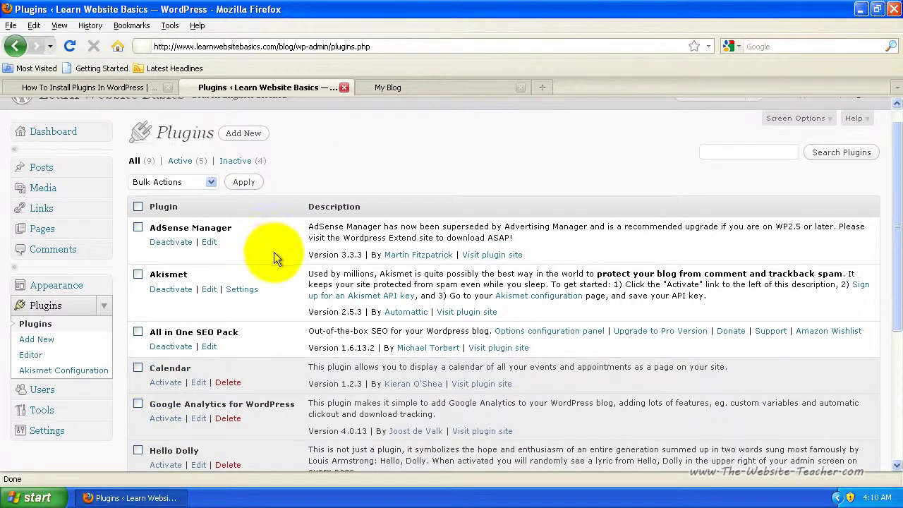
scroll(275, 253, "down", 2)
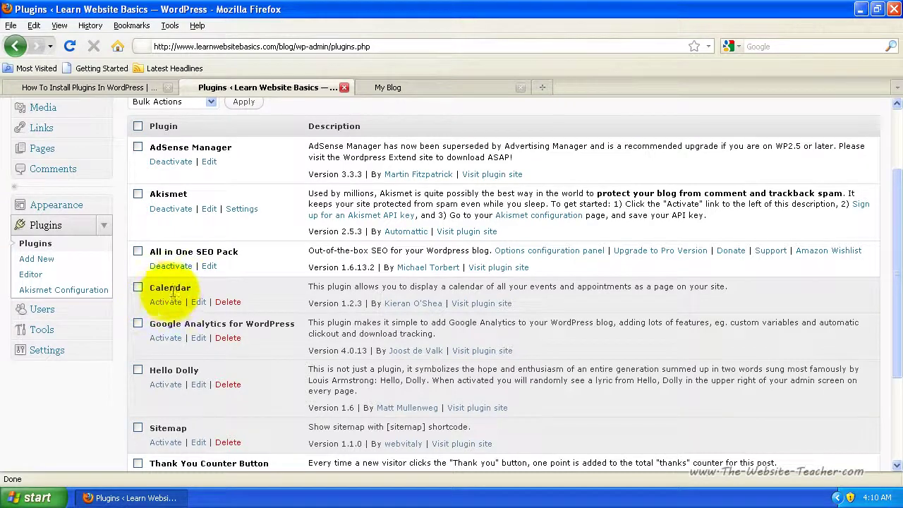
Activate Calendar 1.2.3, bringing the active plugins to six of nine
left_click(168, 308)
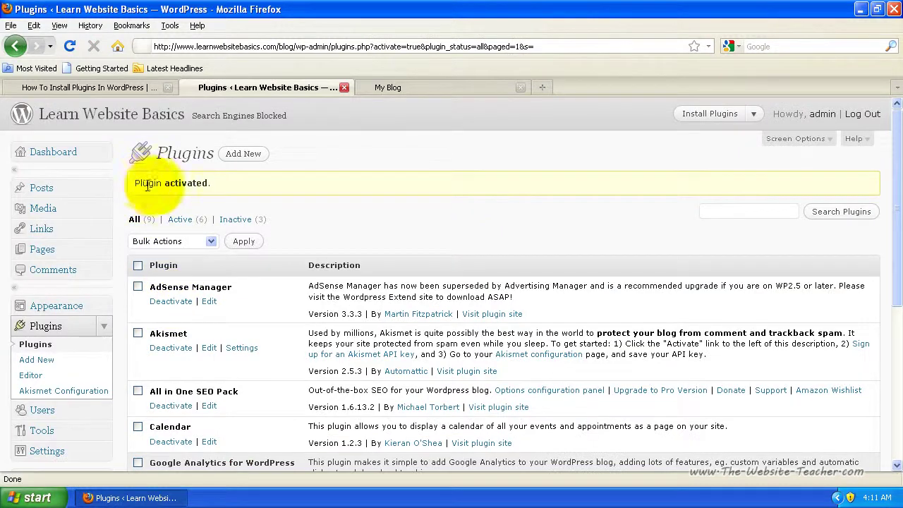
scroll(281, 199, "down", 2)
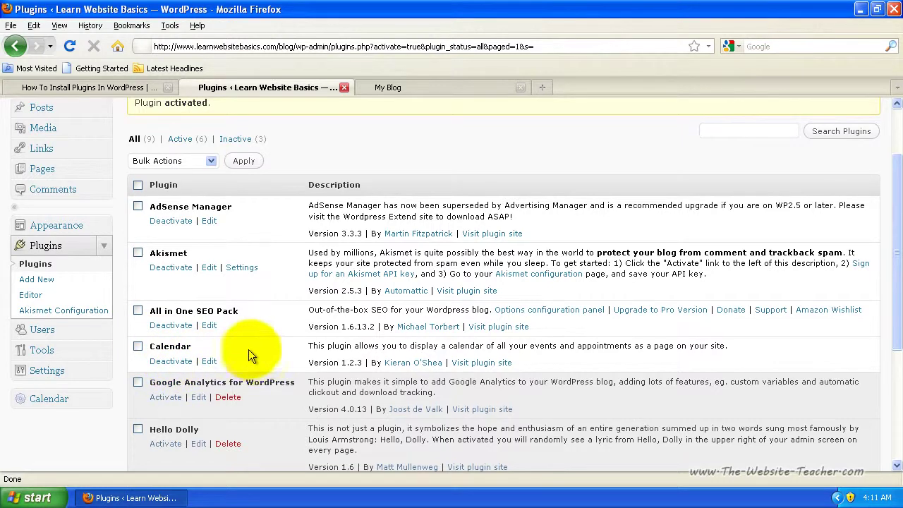
scroll(248, 349, "down", 2)
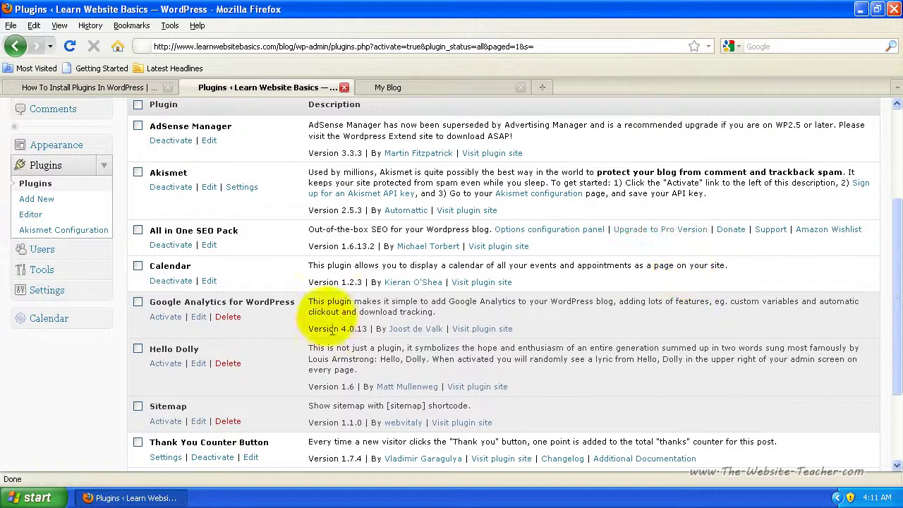
scroll(279, 303, "down", 2)
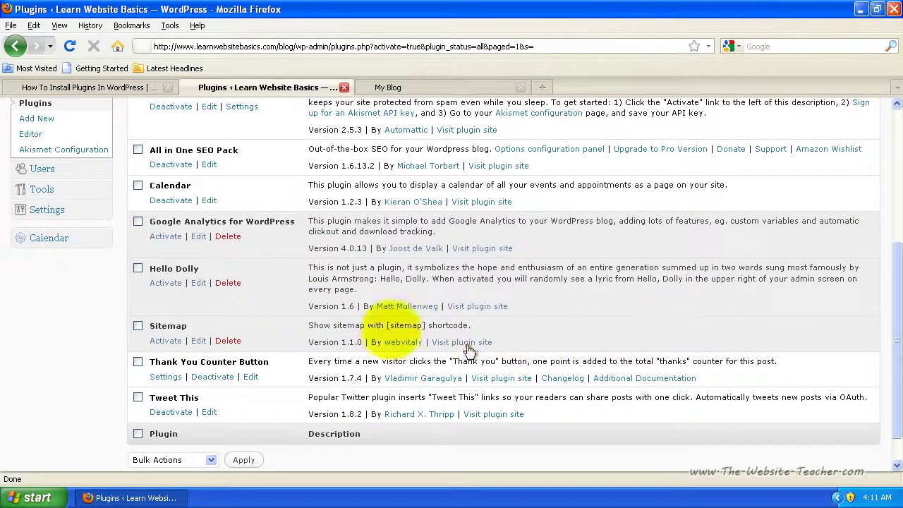
scroll(268, 294, "up", 2)
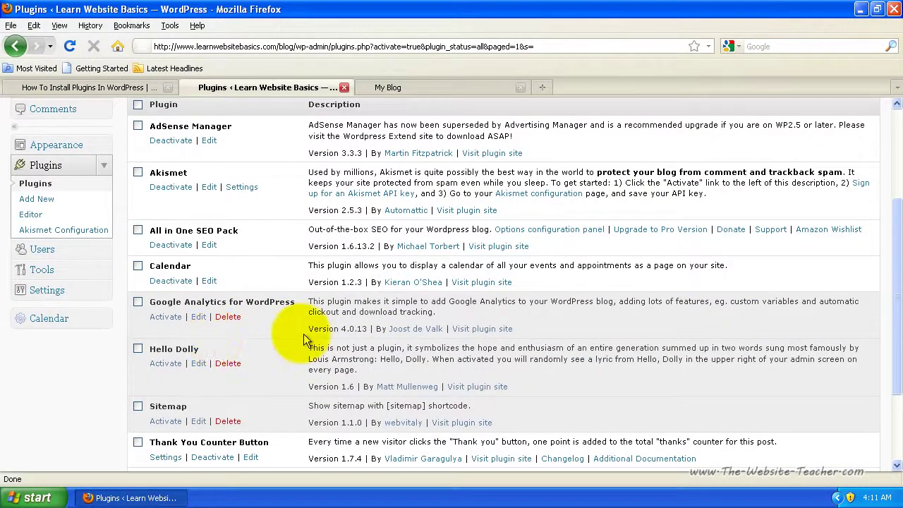
scroll(289, 332, "up", 2)
scroll(283, 326, "down", 2)
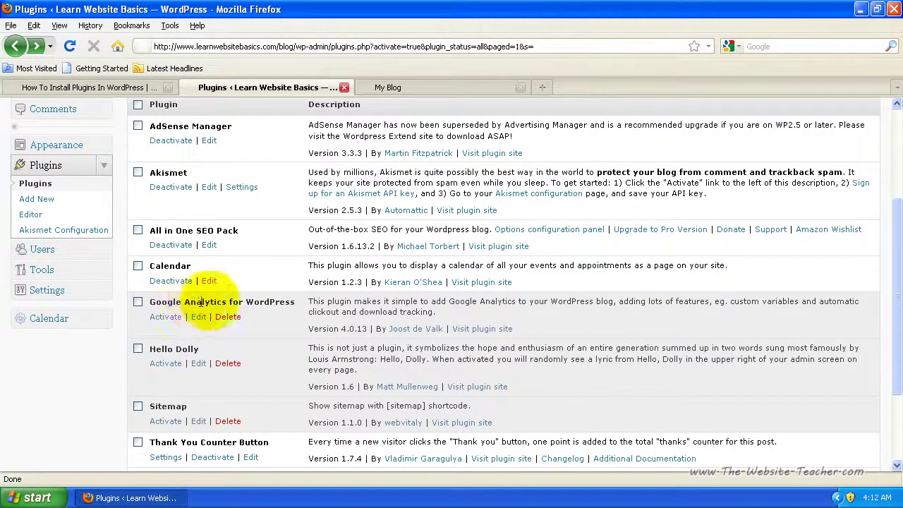
Activate Google Analytics for WordPress and highlight its activation notice and profile warning
left_click(165, 319)
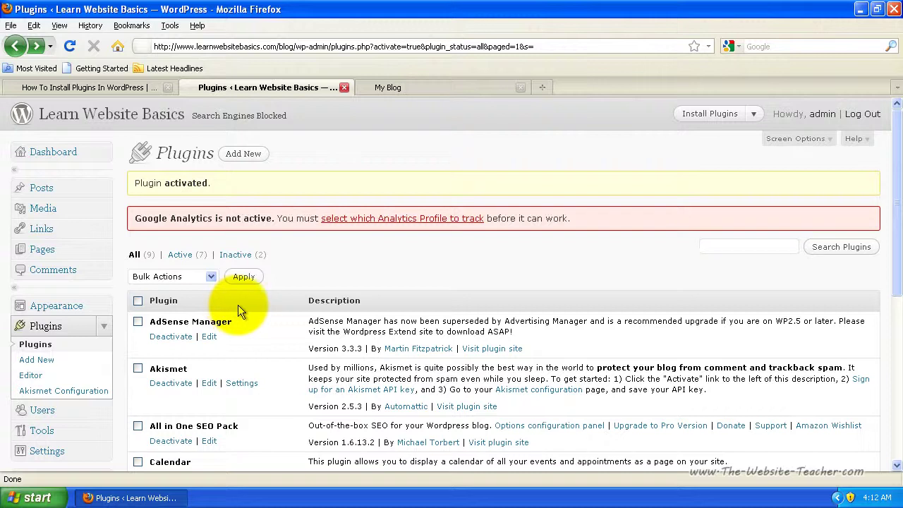
left_click_drag(135, 183, 157, 182)
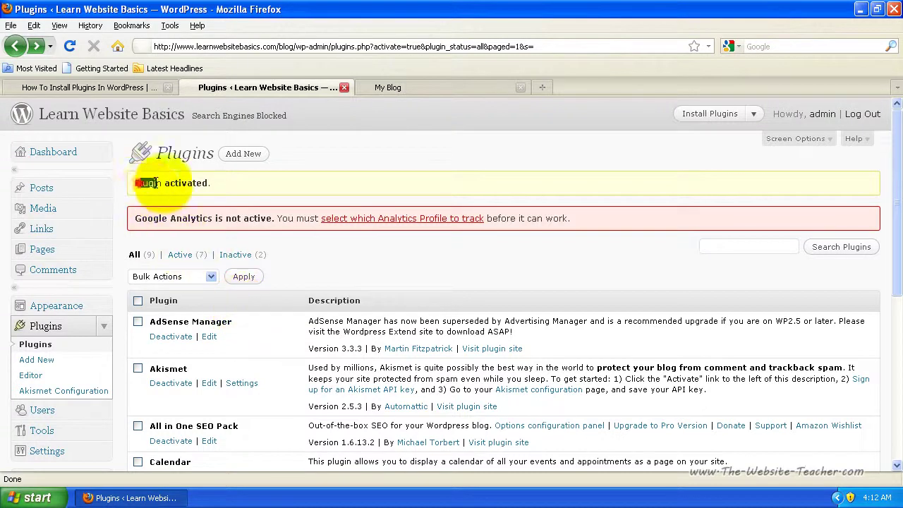
triple_click(153, 182)
left_click(139, 217)
left_click_drag(139, 218, 265, 218)
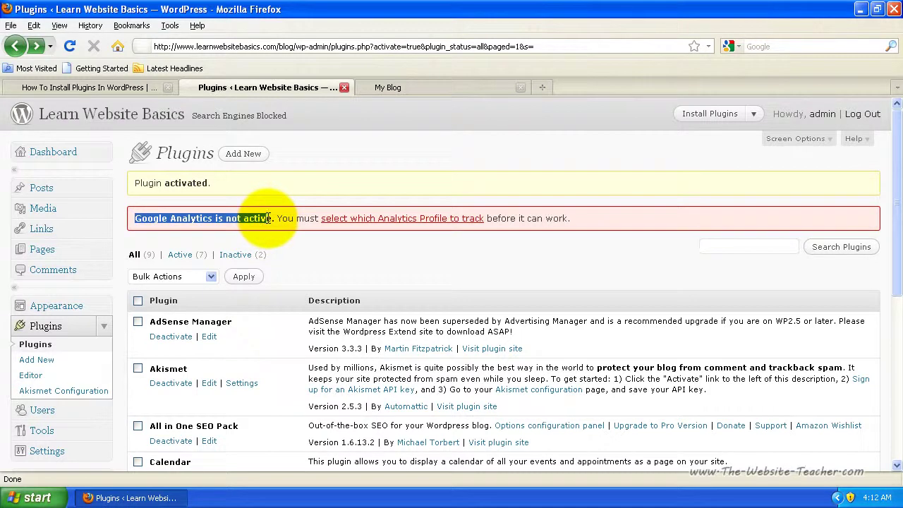
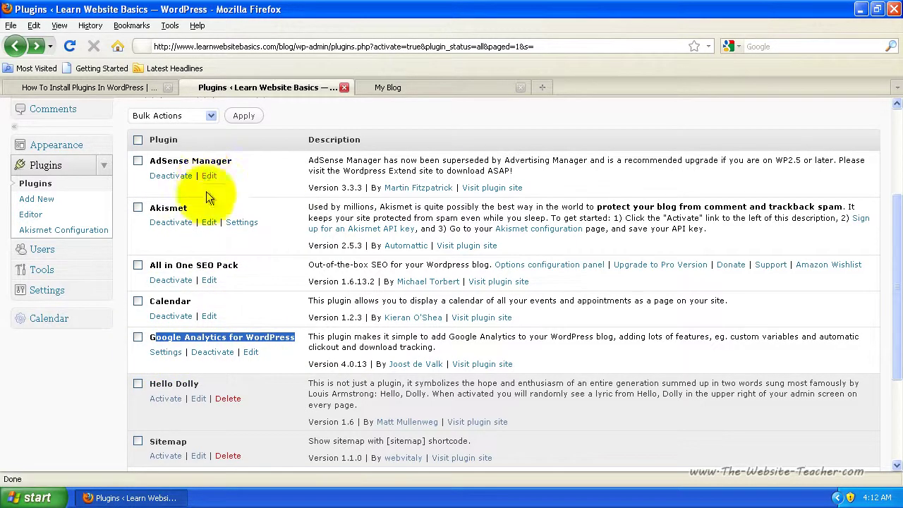
left_click(251, 352)
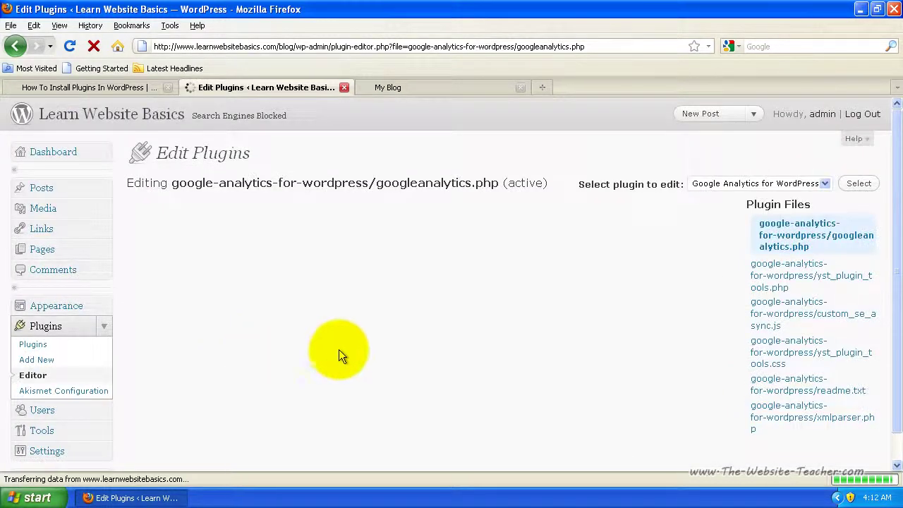
scroll(892, 212, "down", 3)
mouse_move(722, 142)
left_mouse_down()
mouse_move(722, 173)
mouse_move(719, 136)
left_mouse_up()
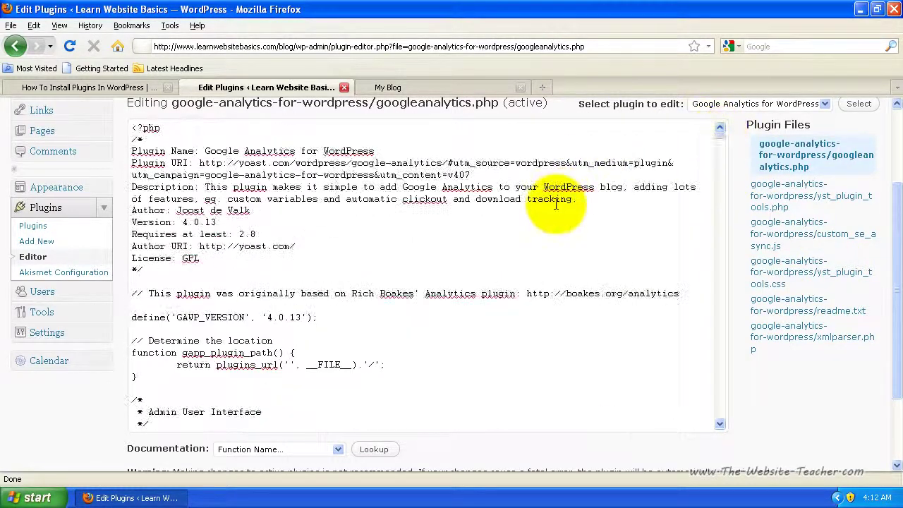
key("alt+Left")
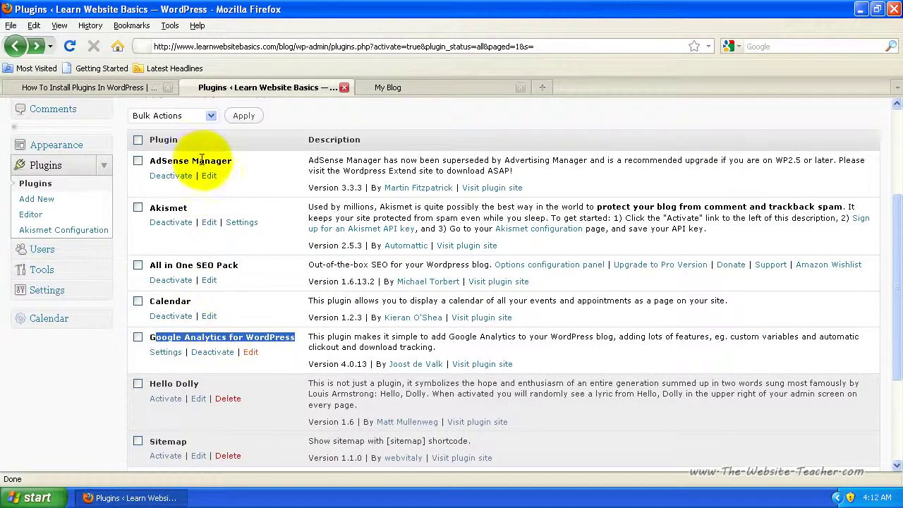
Open the Google Analytics for WordPress settings and try manual UA code entry
left_click(207, 336)
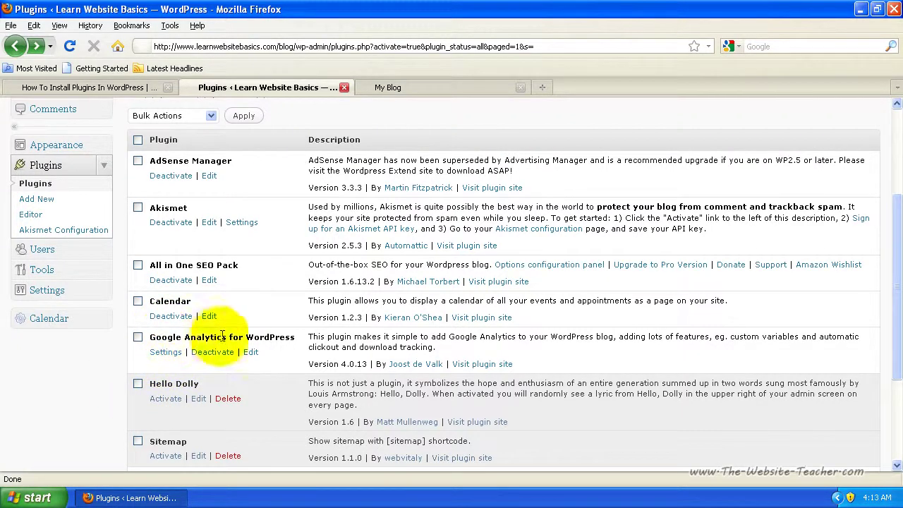
left_click(166, 353)
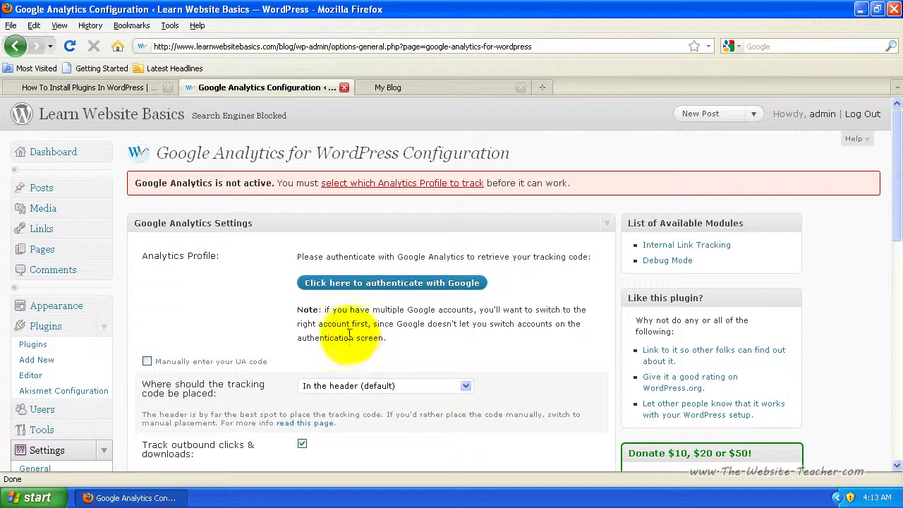
left_click(147, 362)
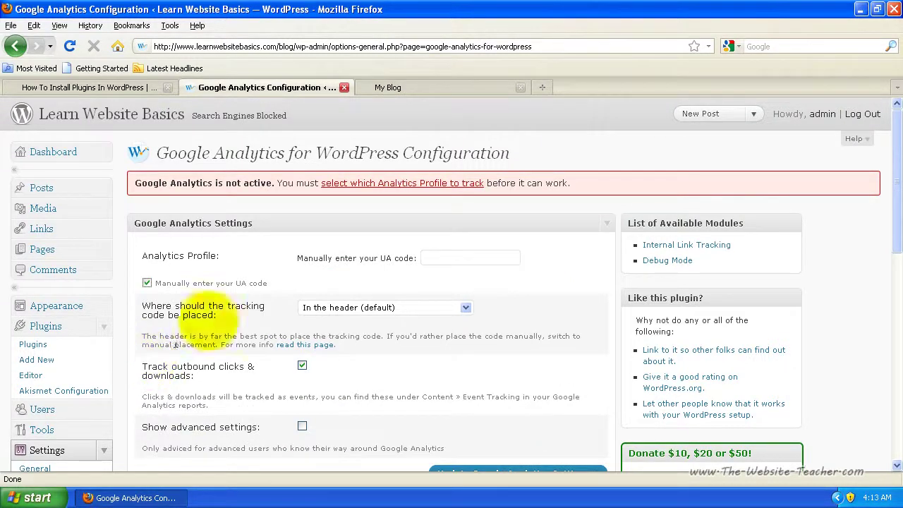
left_click(439, 256)
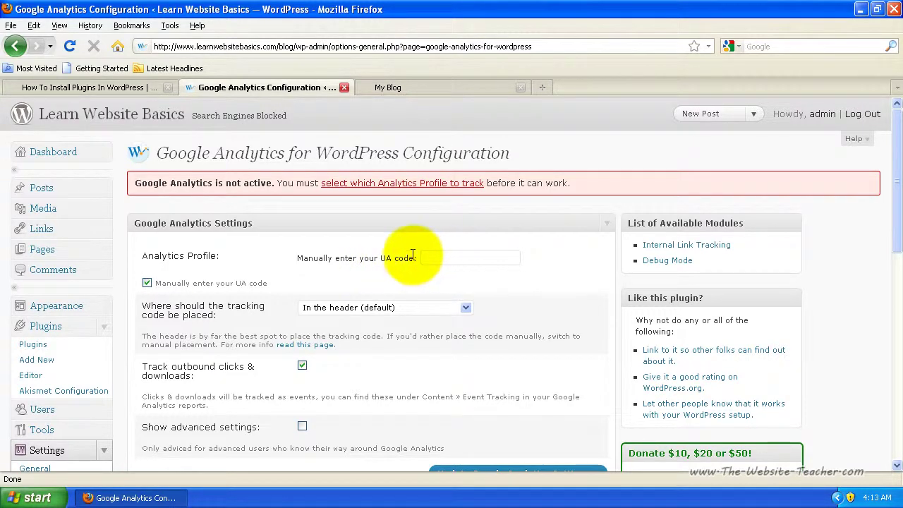
Switch manual UA code entry back off and start authenticating with Google Analytics
left_click(147, 284)
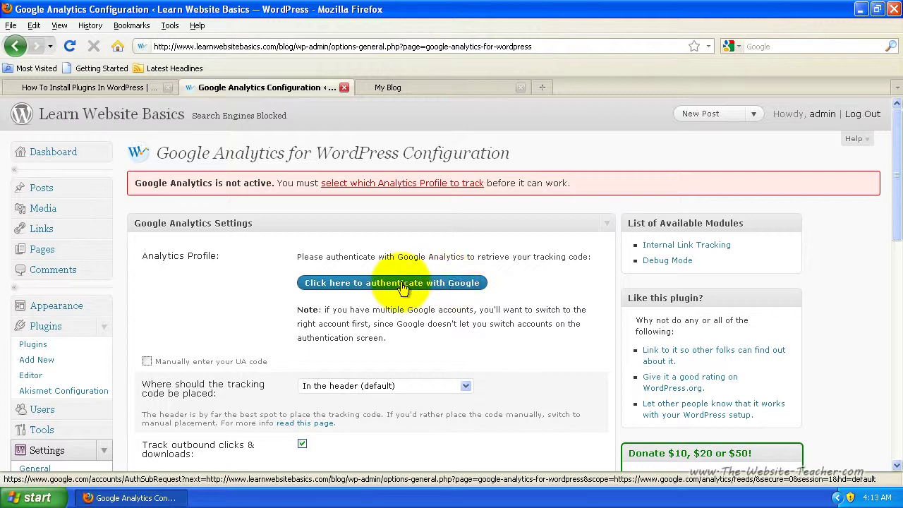
left_click(372, 283)
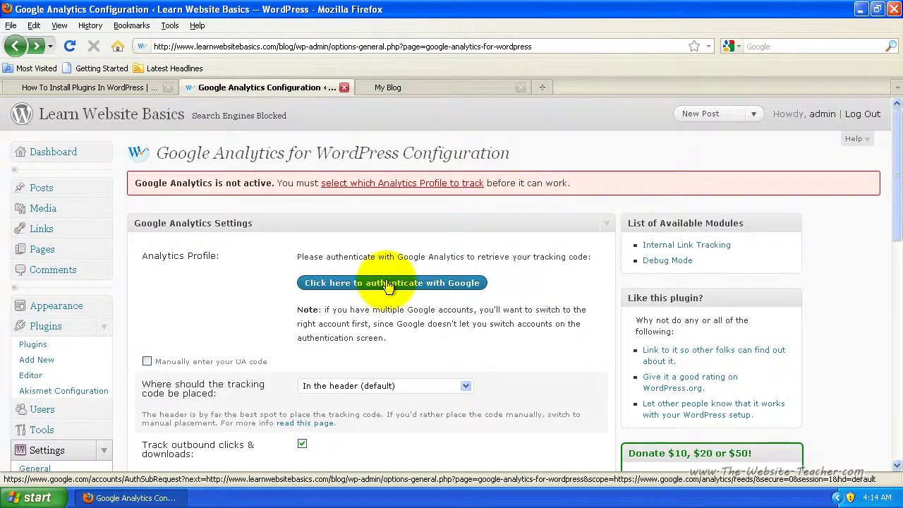
scroll(338, 331, "down", 6)
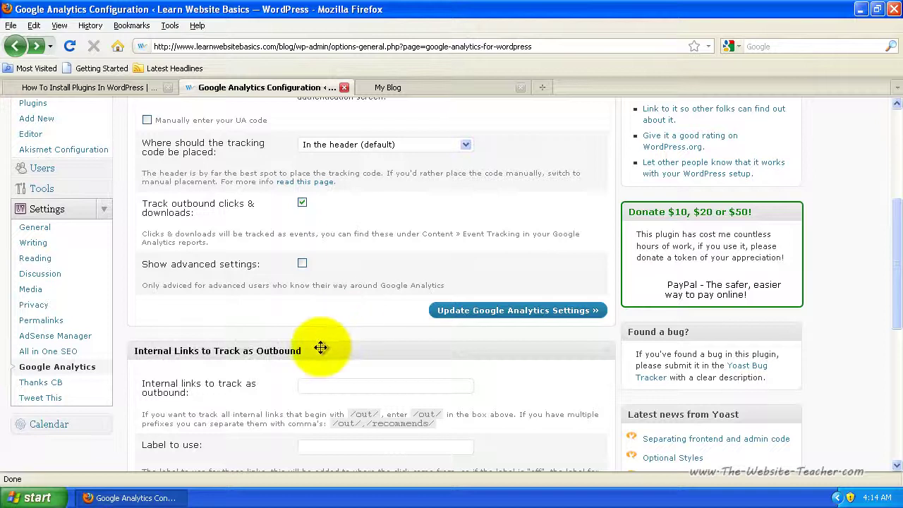
scroll(321, 347, "up", 6)
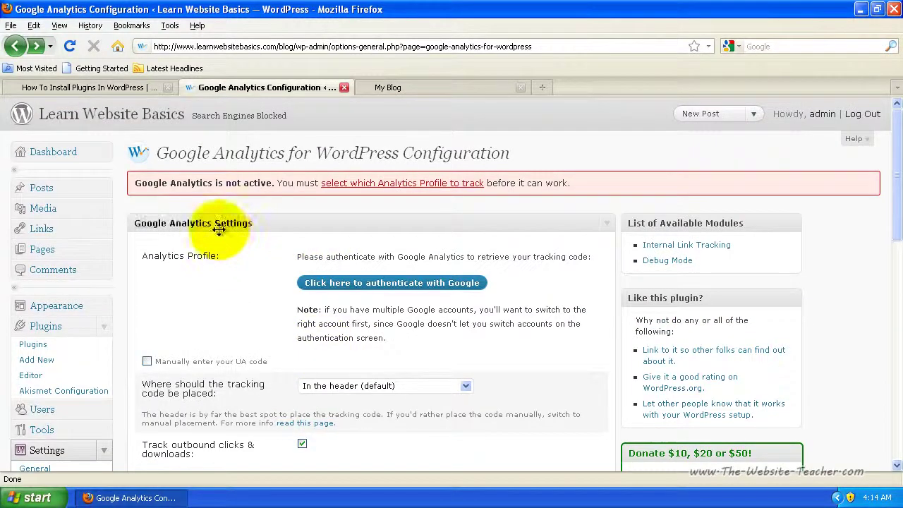
scroll(229, 248, "down", 2)
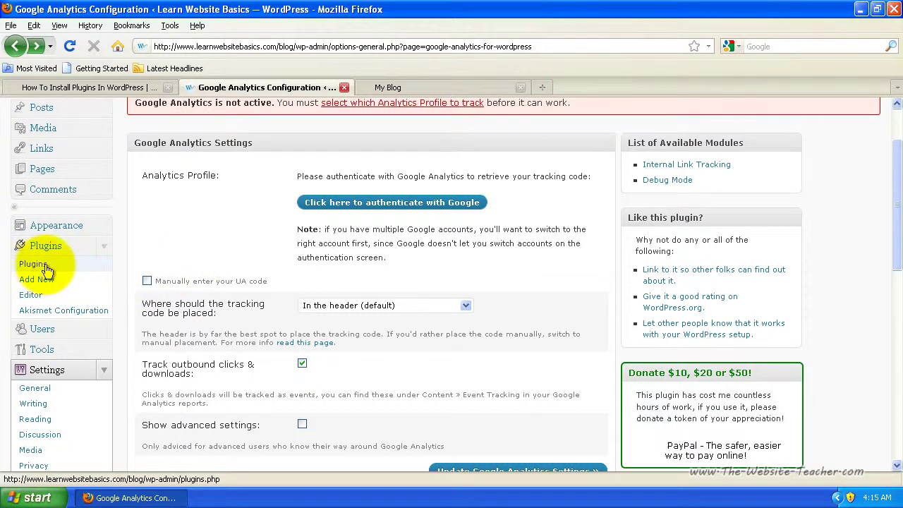
Back in the Plugins list, deactivate Google Analytics for WordPress
left_click(45, 271)
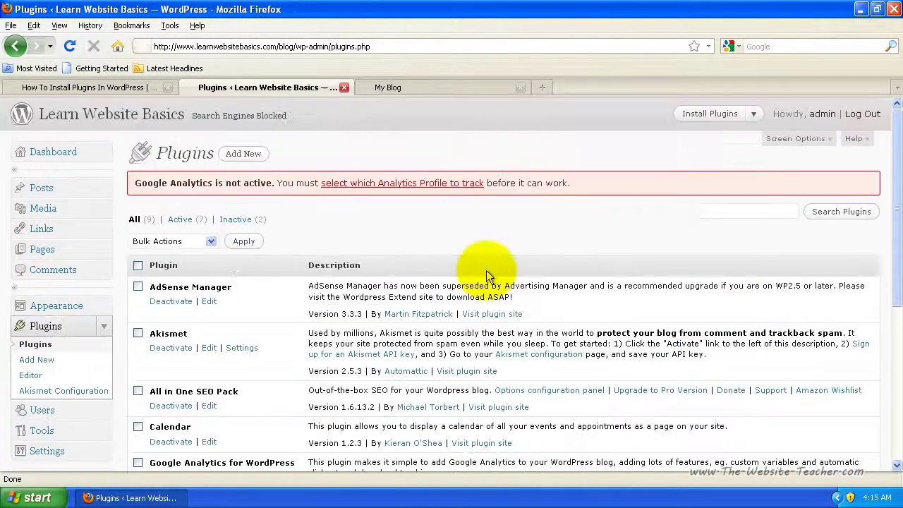
scroll(486, 270, "down", 2)
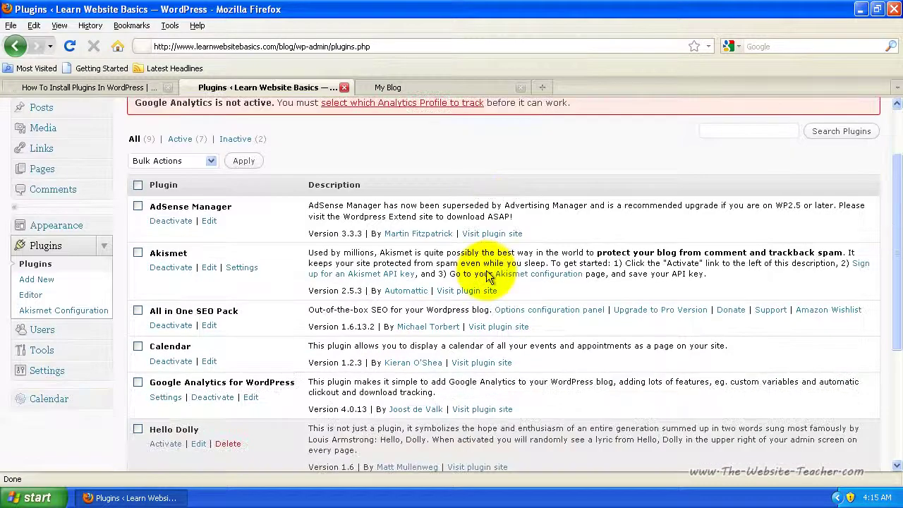
scroll(256, 328, "up", 2)
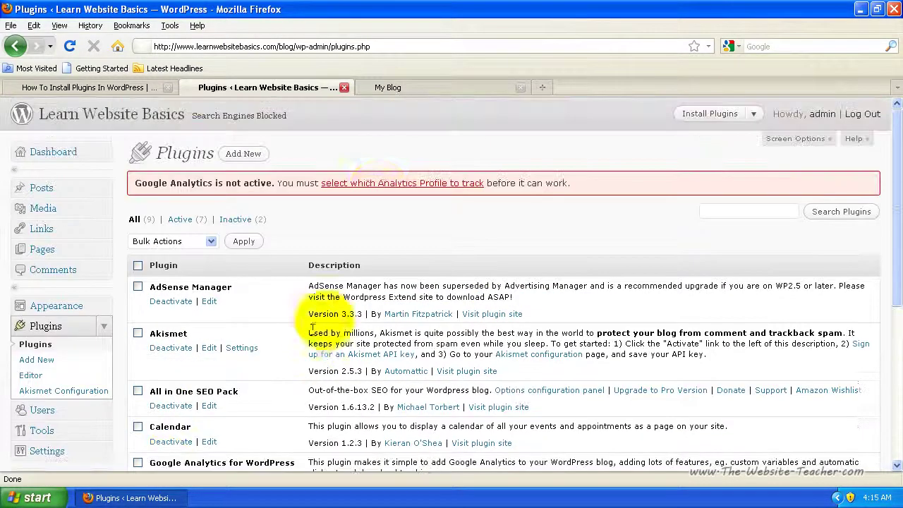
scroll(396, 405, "down", 2)
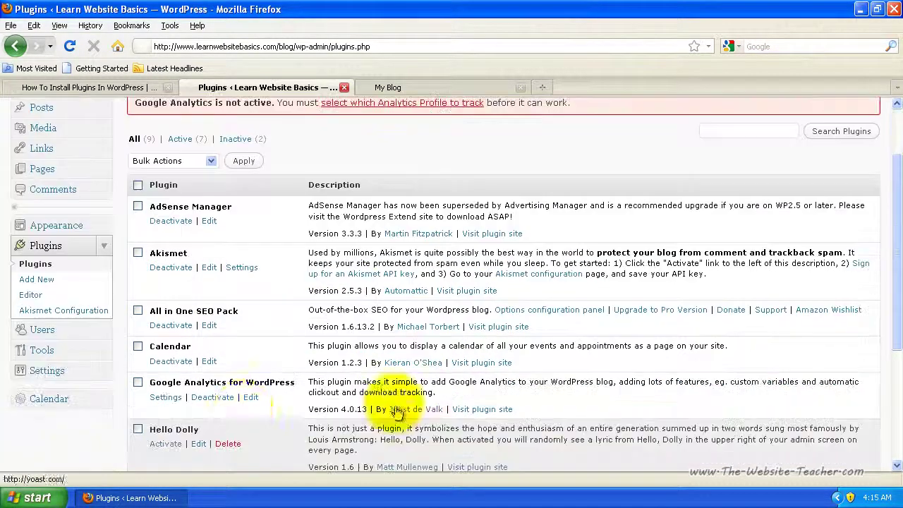
left_click(213, 399)
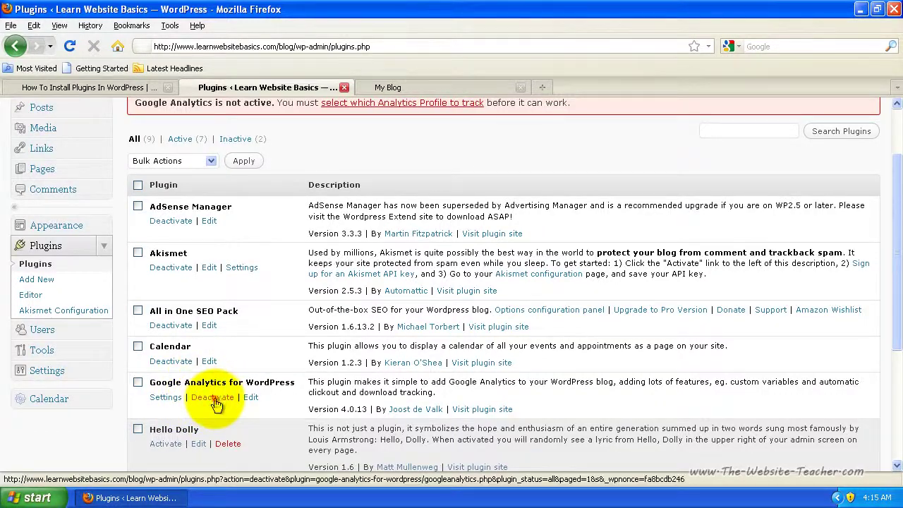
scroll(246, 370, "down", 2)
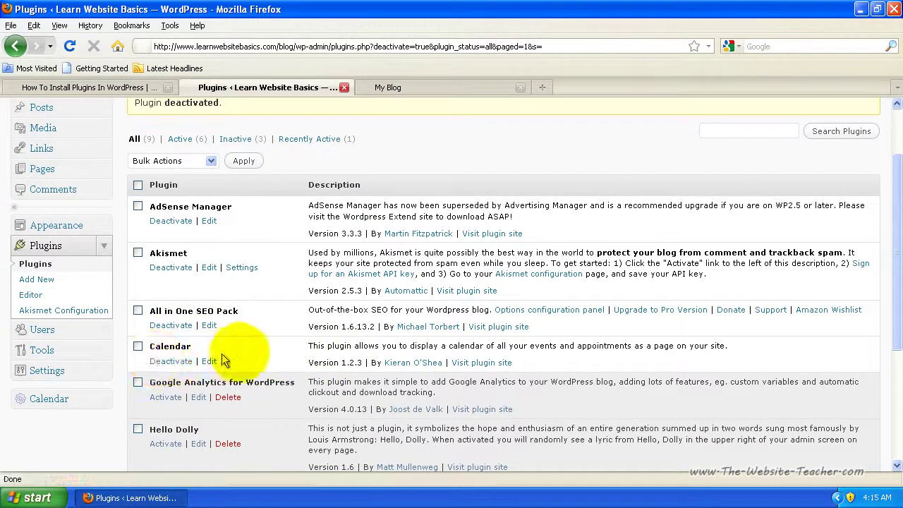
Deactivate the Calendar plugin and delete its files
left_click(168, 363)
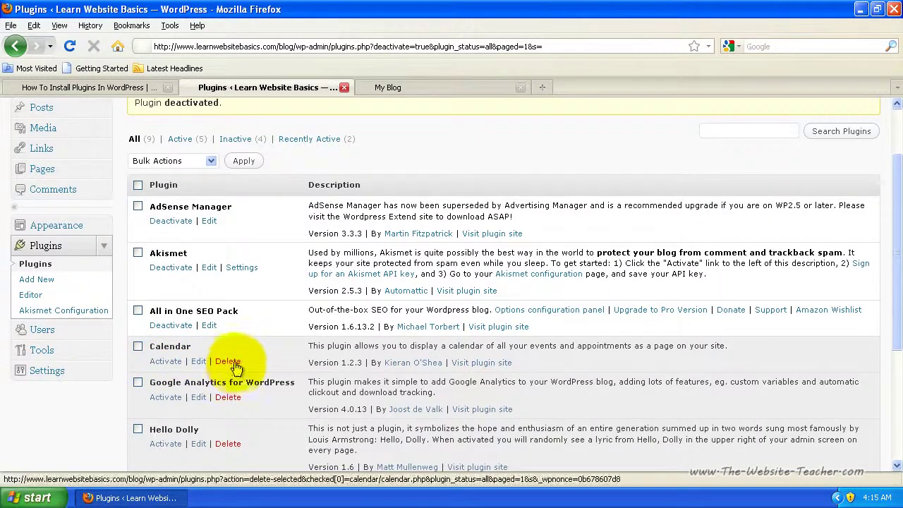
left_click(233, 364)
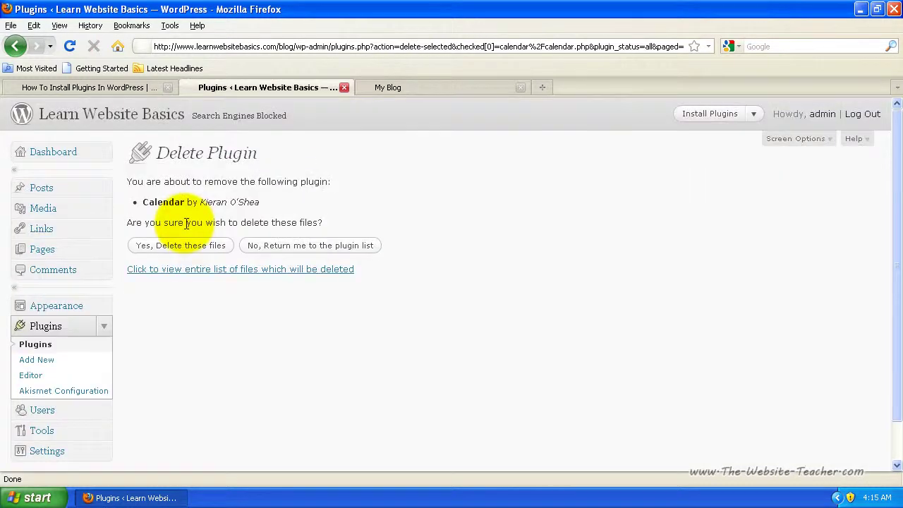
left_click(155, 248)
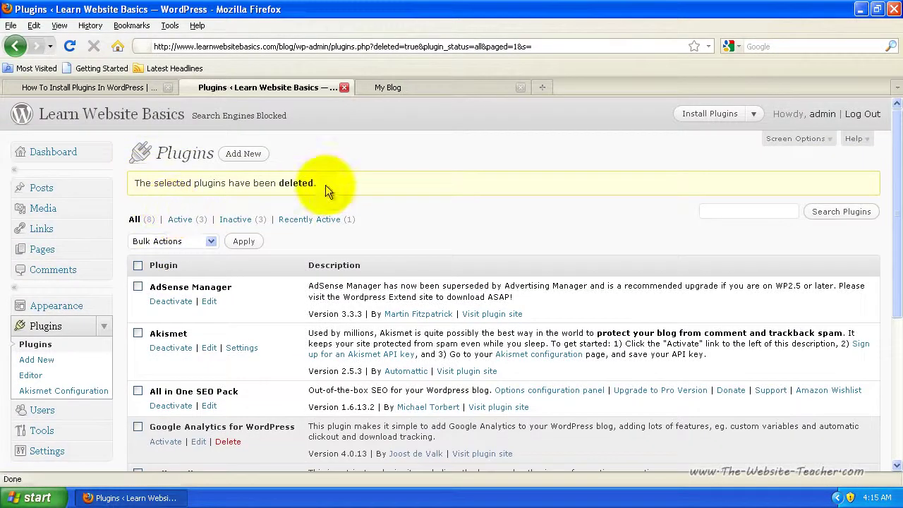
scroll(310, 264, "down", 4)
Tick Google Analytics for WordPress, Hello Dolly and Sitemap in the plugins list
left_click(137, 265)
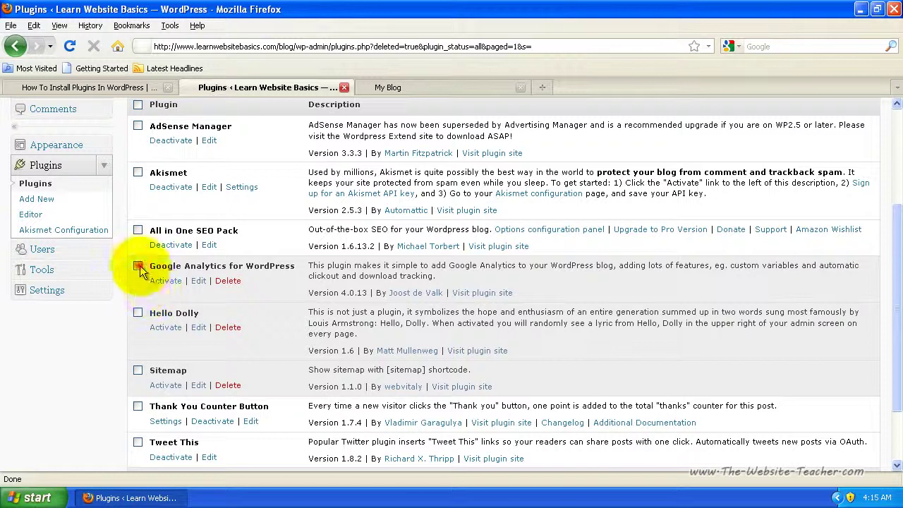
left_click(138, 313)
left_click(138, 369)
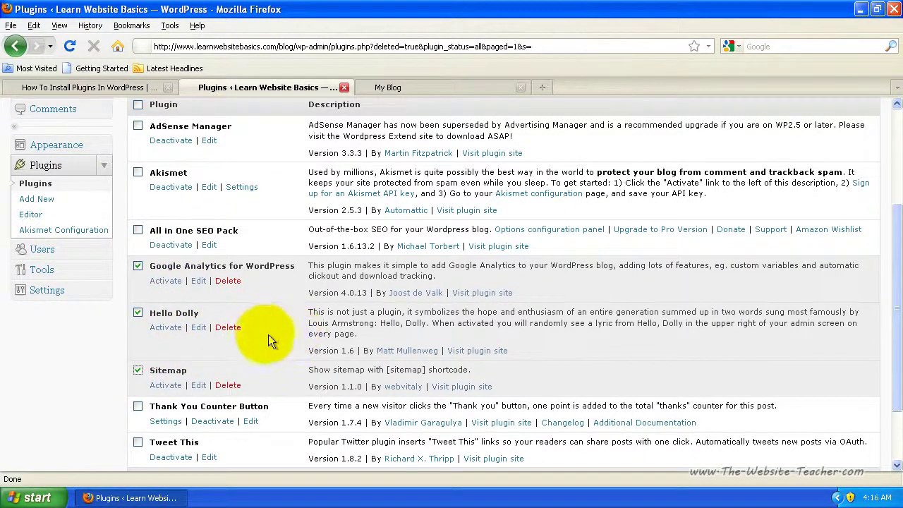
scroll(264, 333, "up", 4)
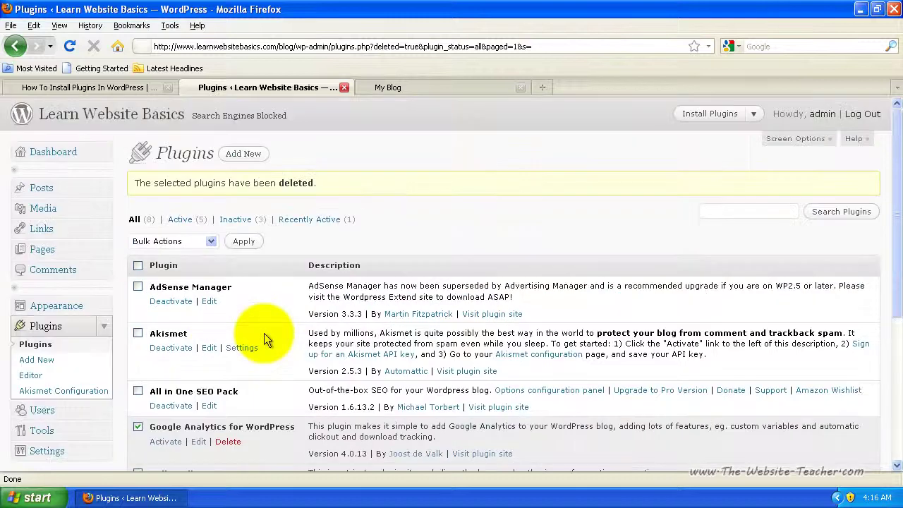
Apply the Delete bulk action, then return to the How To Install Plugins tutorial
left_click(210, 241)
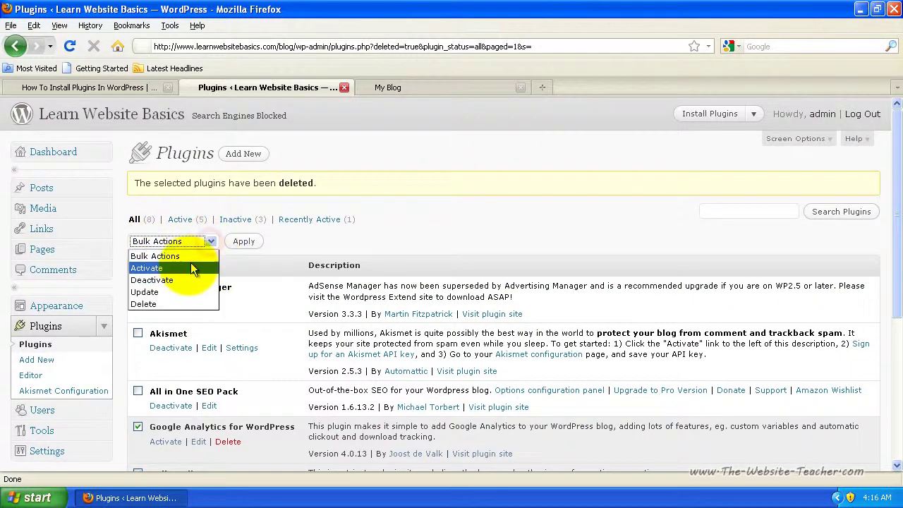
left_click(145, 304)
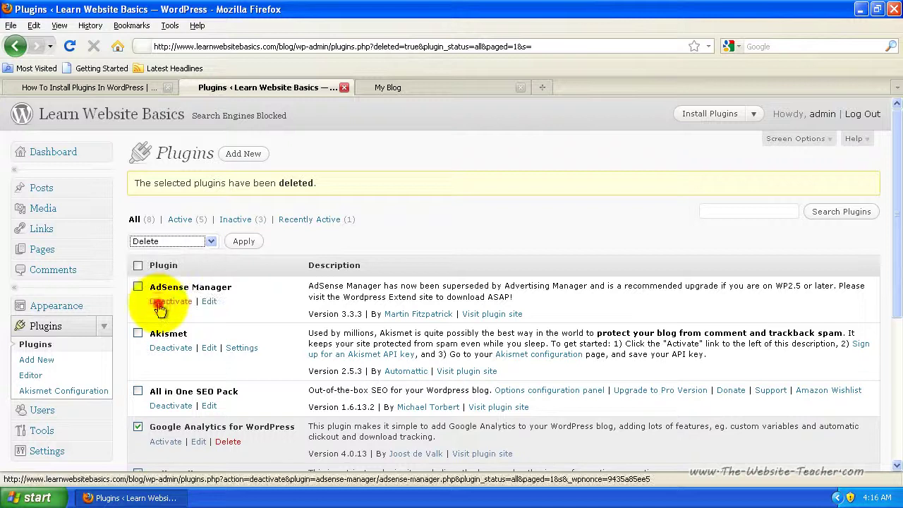
left_click(244, 241)
scroll(445, 227, "down", 5)
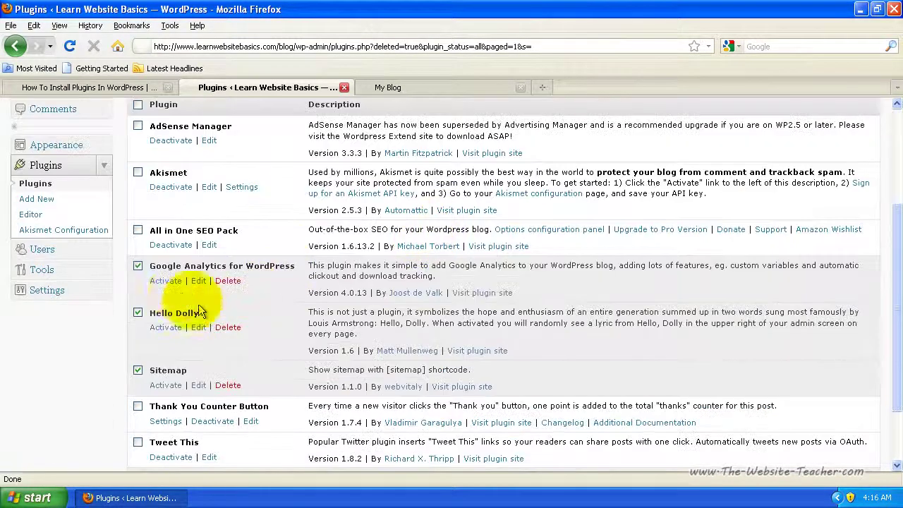
scroll(139, 270, "up", 5)
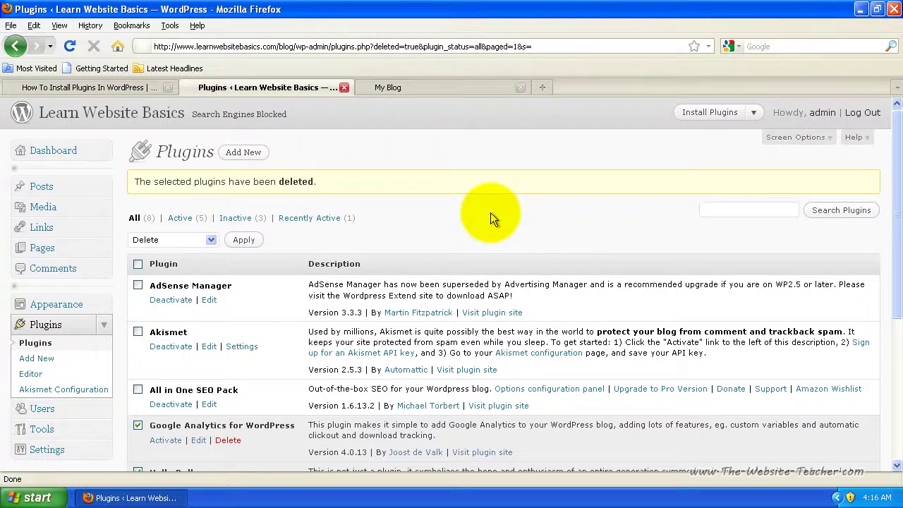
left_click(119, 87)
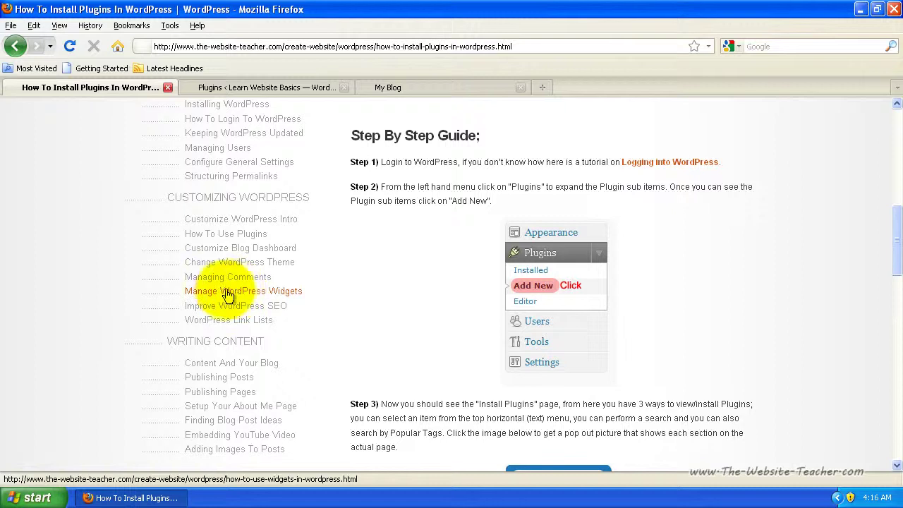
left_click(303, 92)
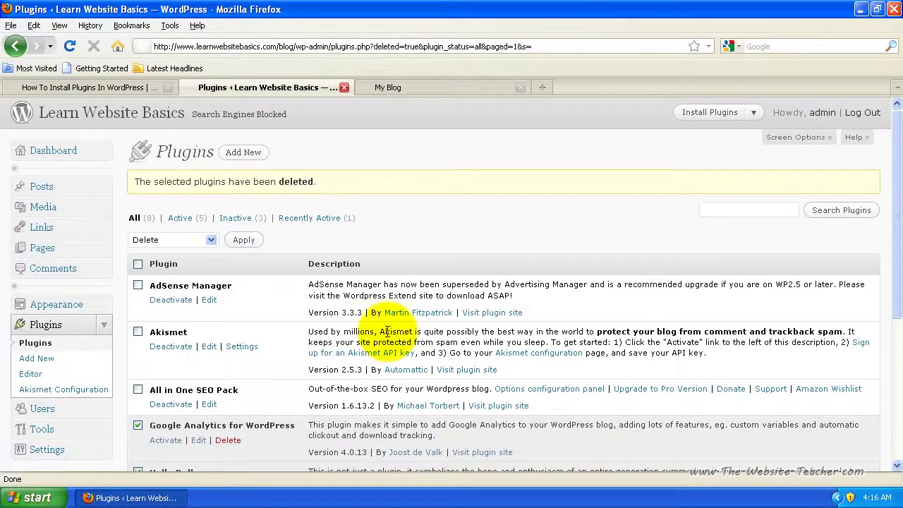
left_click(116, 88)
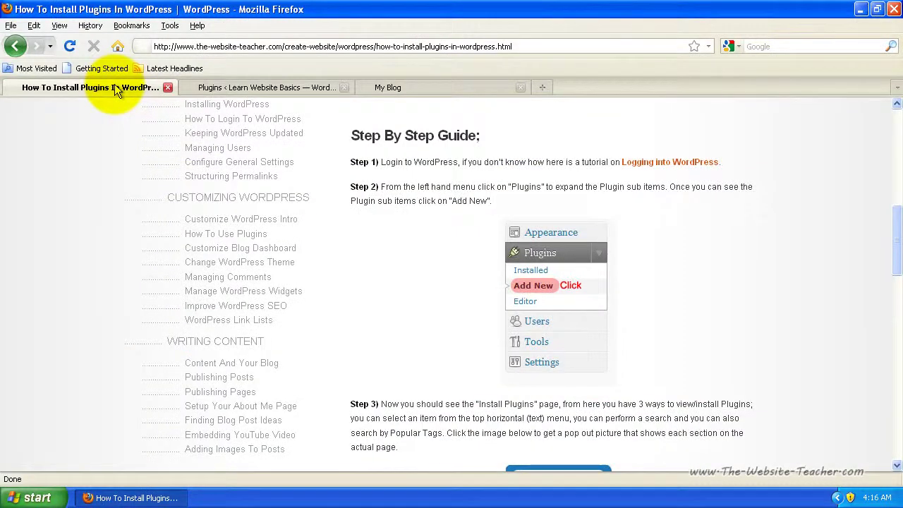